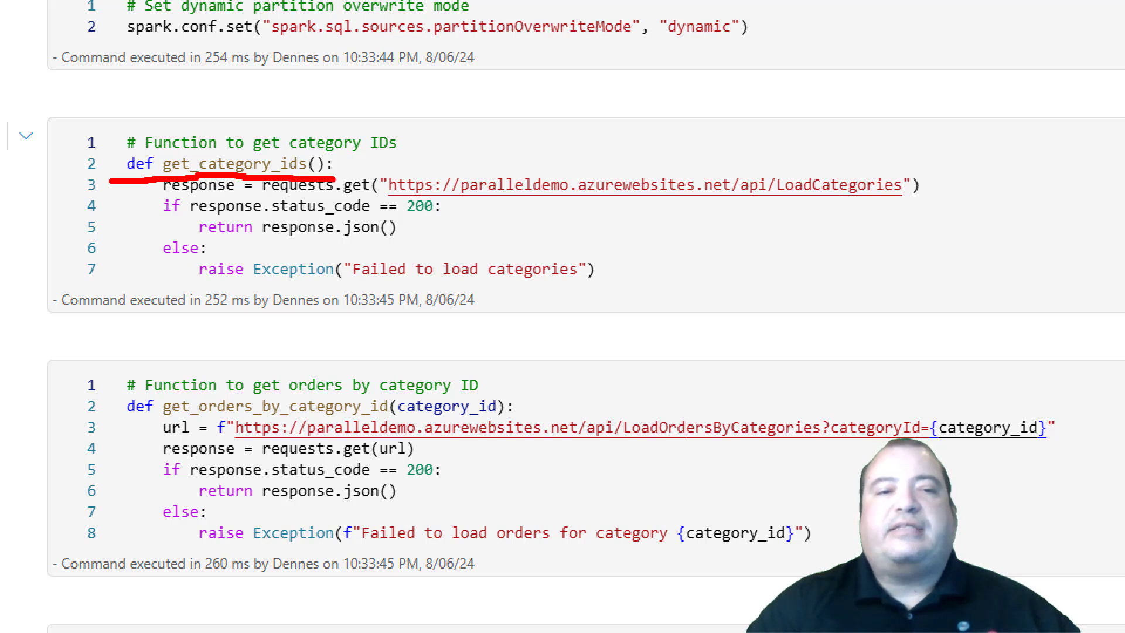
Highlight parts of the Single Execution notebook's opening cells to review the code.
{"action": "left_click_drag", "start_coordinate": [151, 420], "coordinate": [236, 414]}
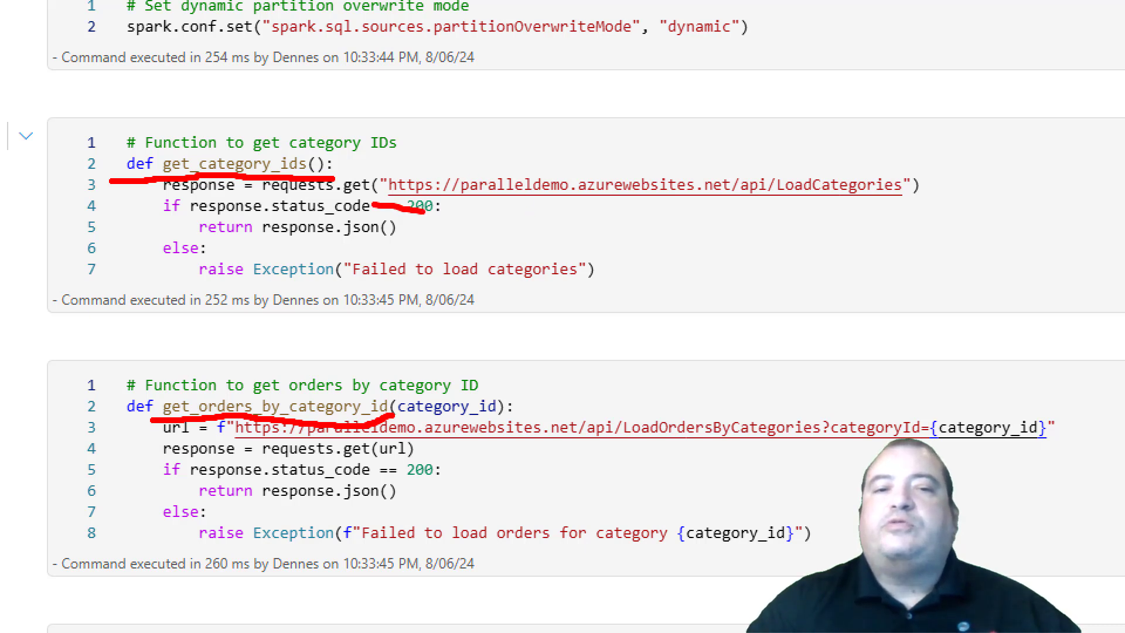
{"action": "mouse_move", "coordinate": [424, 212]}
{"action": "left_mouse_down"}
{"action": "mouse_move", "coordinate": [584, 225]}
{"action": "mouse_move", "coordinate": [858, 204]}
{"action": "left_mouse_up"}
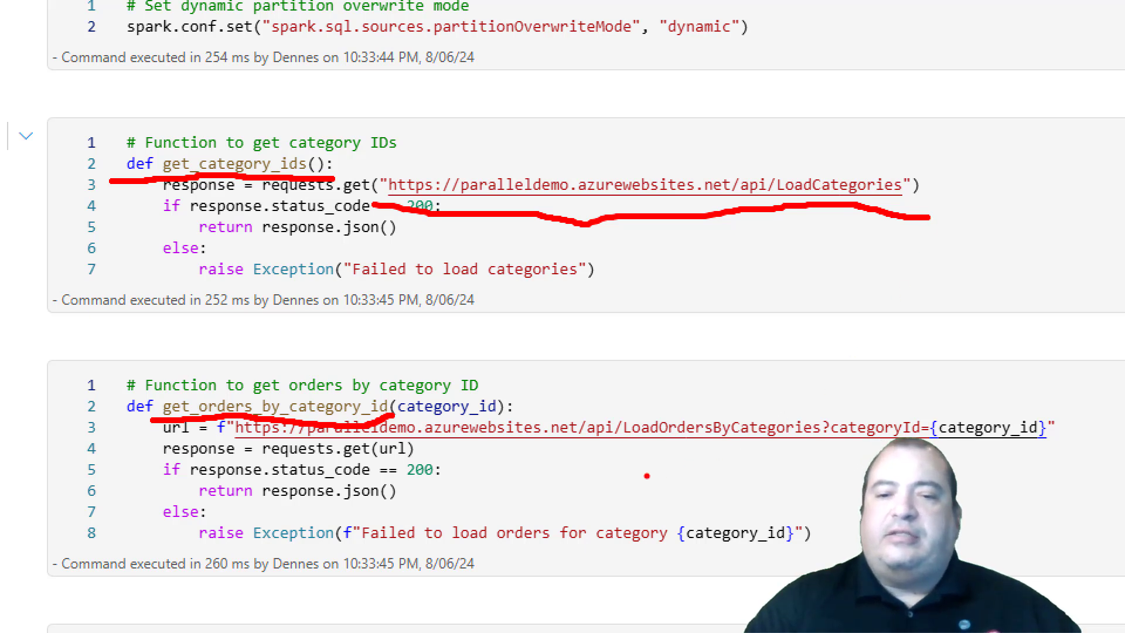
{"action": "left_click_drag", "start_coordinate": [583, 452], "coordinate": [723, 448]}
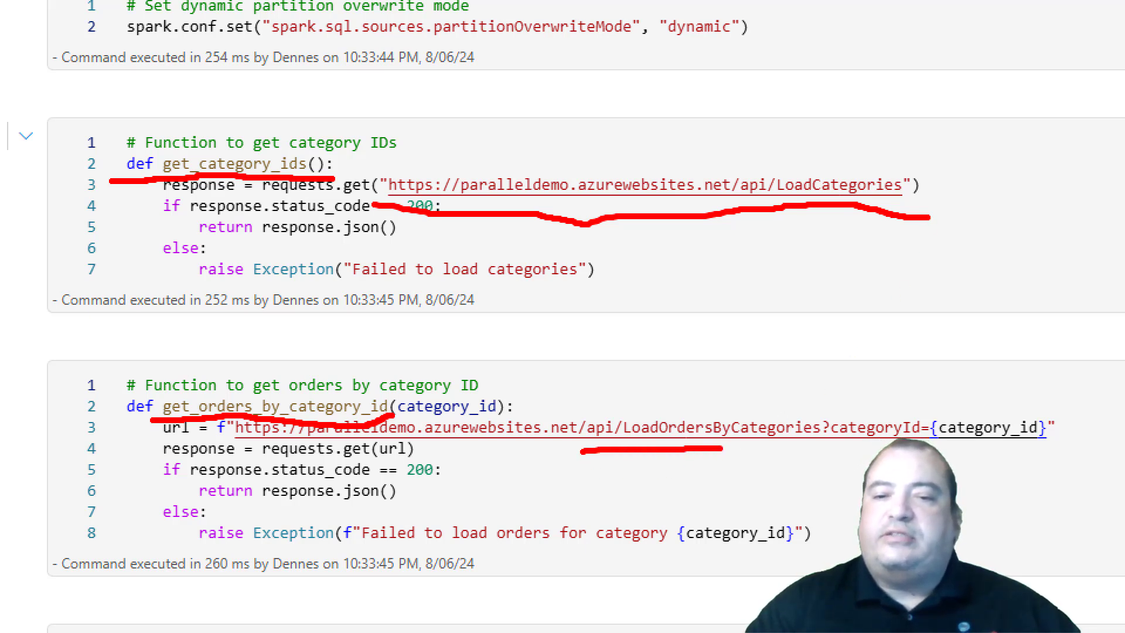
{"action": "left_click_drag", "start_coordinate": [801, 452], "coordinate": [926, 446]}
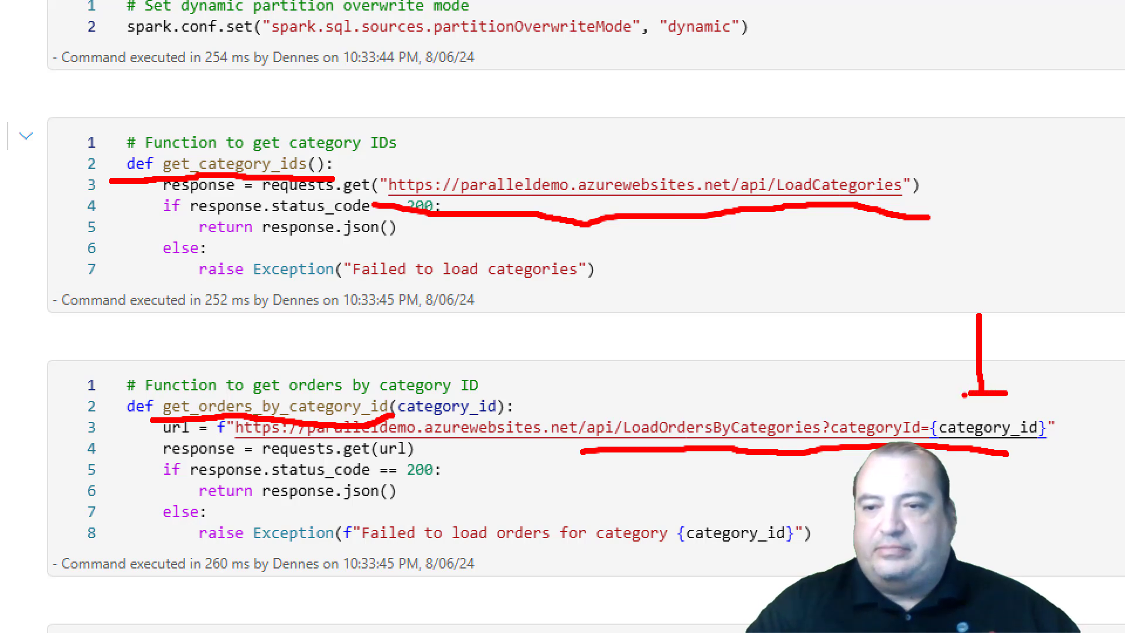
{"action": "key", "text": "Escape"}
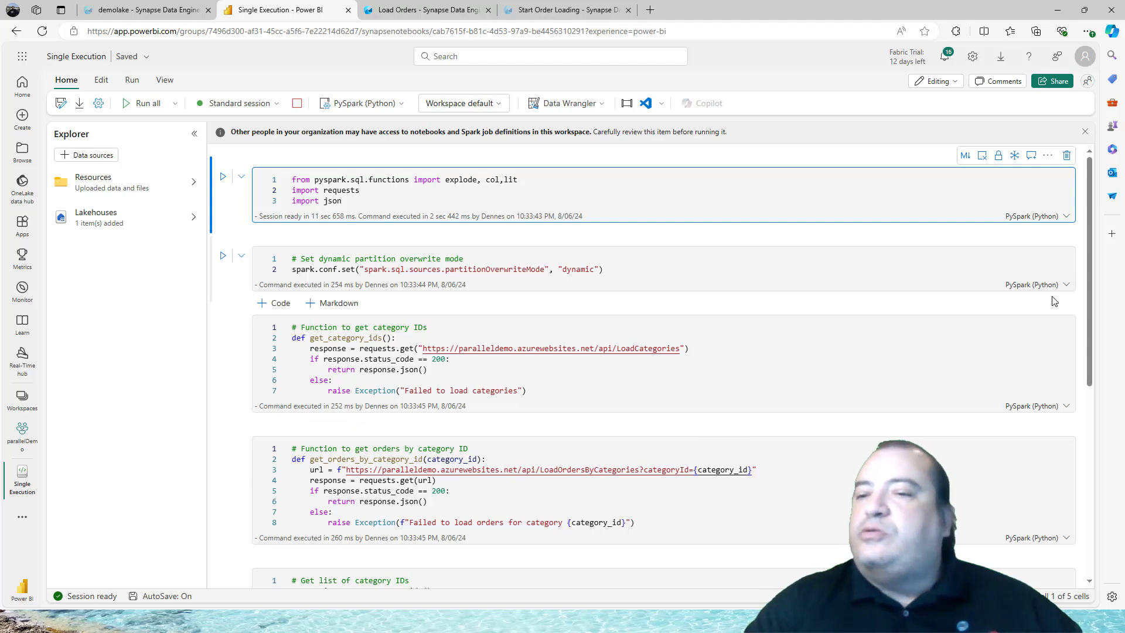
{"action": "left_click_drag", "start_coordinate": [1088, 277], "coordinate": [1096, 410]}
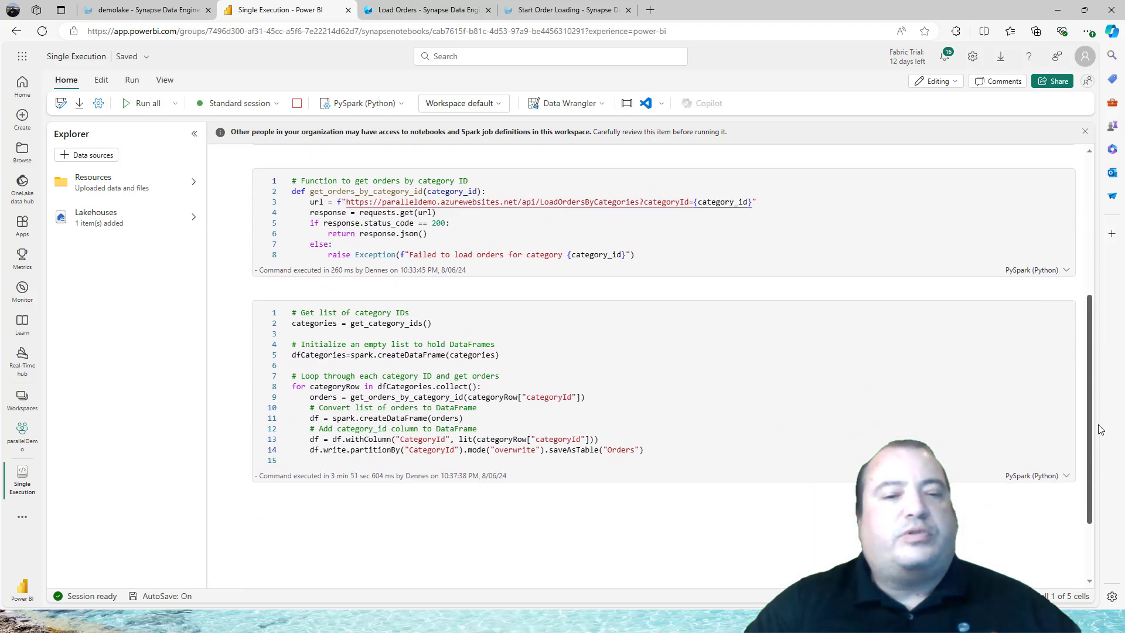
{"action": "key", "text": "ctrl+1"}
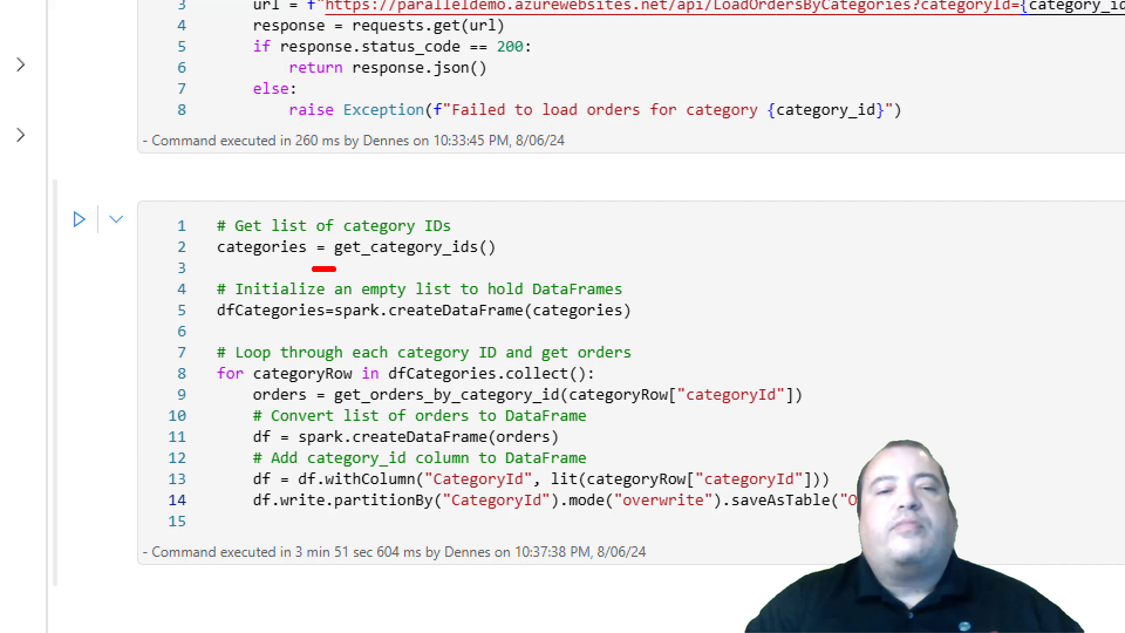
{"action": "left_click_drag", "start_coordinate": [336, 269], "coordinate": [459, 273]}
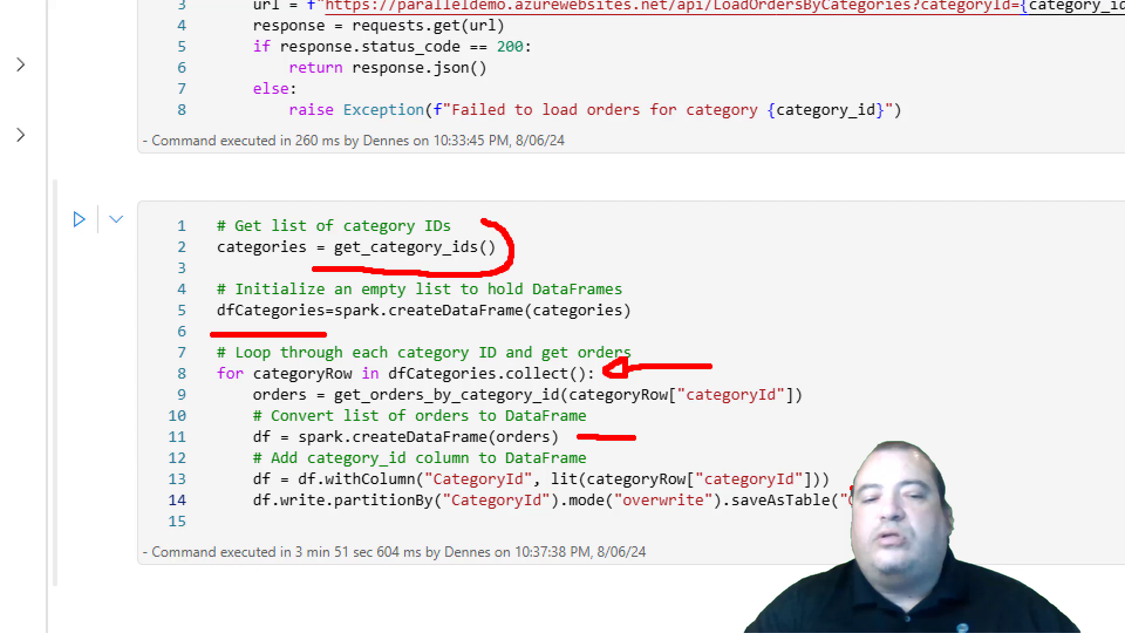
Review the remaining code and place the cursor in the category loop cell.
{"action": "left_click_drag", "start_coordinate": [276, 519], "coordinate": [407, 525]}
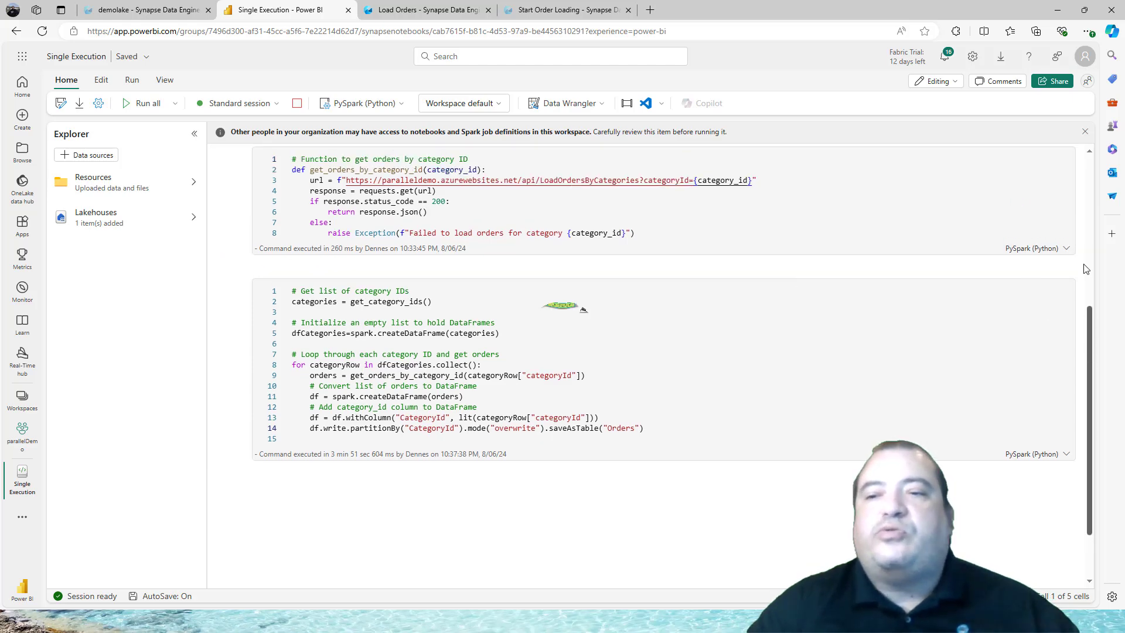
{"action": "left_click_drag", "start_coordinate": [1088, 367], "coordinate": [1087, 190]}
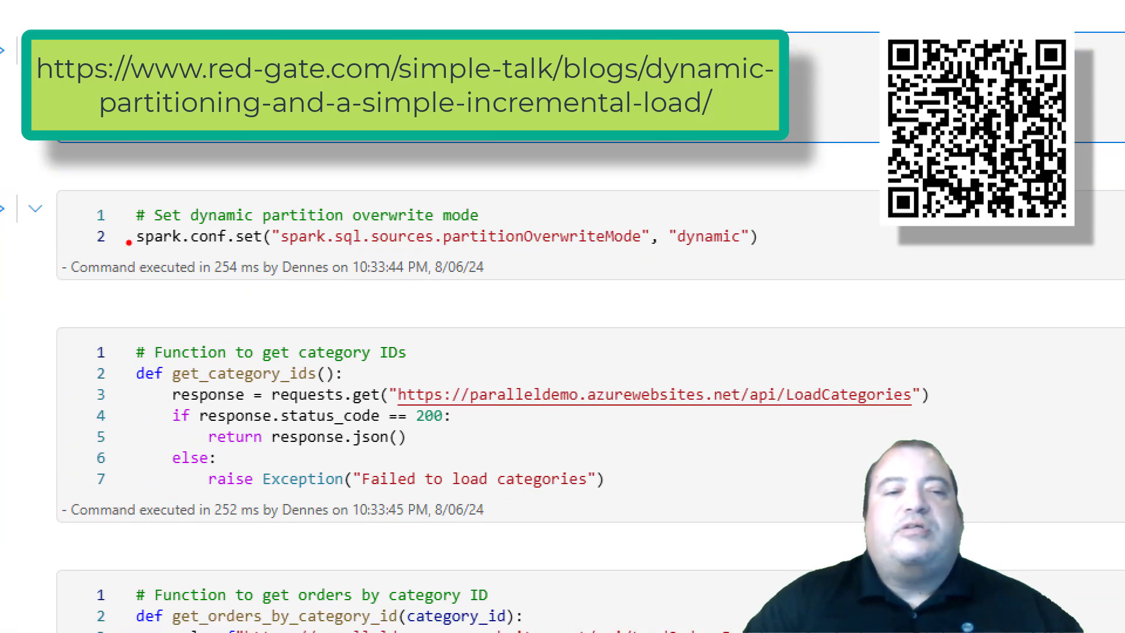
{"action": "mouse_move", "coordinate": [116, 259]}
{"action": "left_mouse_down"}
{"action": "mouse_move", "coordinate": [588, 266]}
{"action": "mouse_move", "coordinate": [687, 252]}
{"action": "left_mouse_up"}
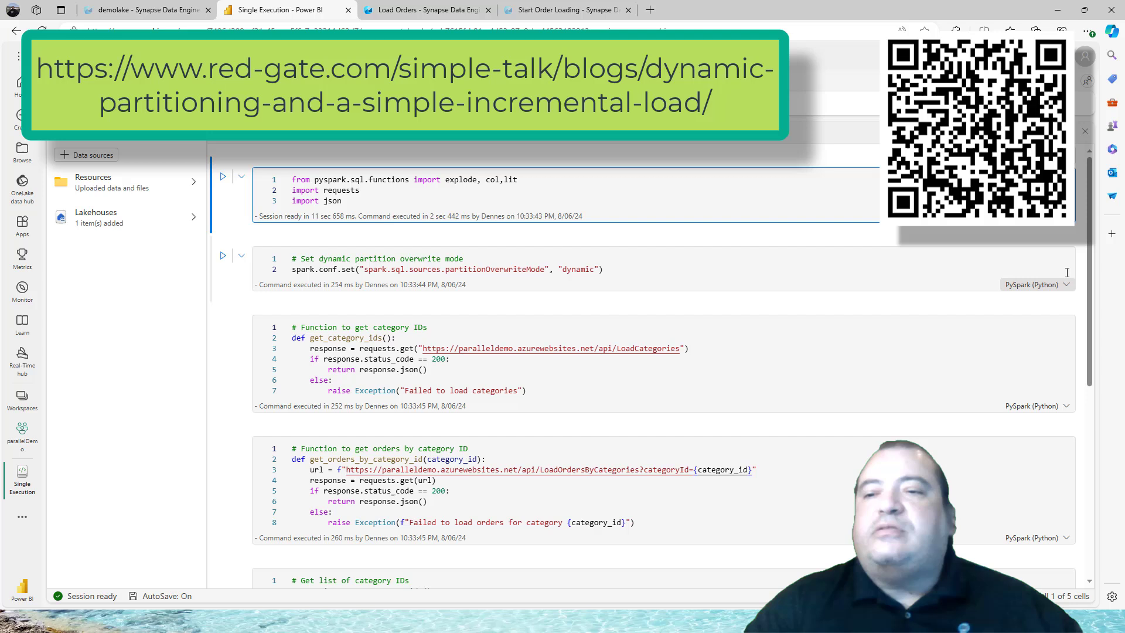
{"action": "scroll", "coordinate": [1092, 253], "scroll_direction": "down", "scroll_amount": 3}
{"action": "scroll", "coordinate": [1092, 254], "scroll_direction": "down", "scroll_amount": 3}
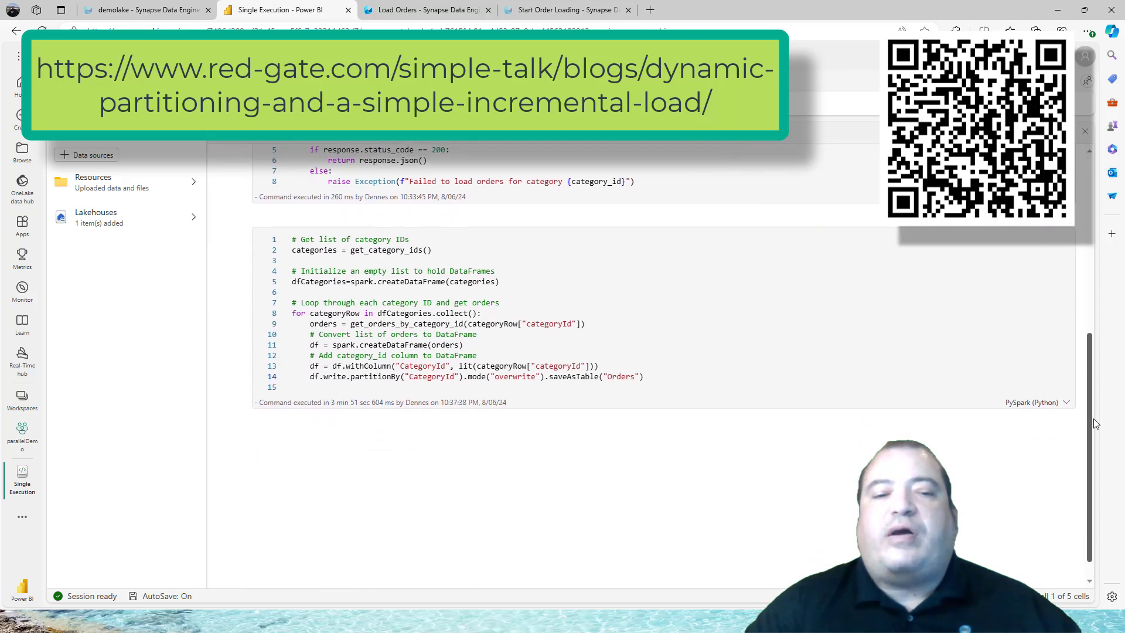
{"action": "left_click", "coordinate": [695, 378]}
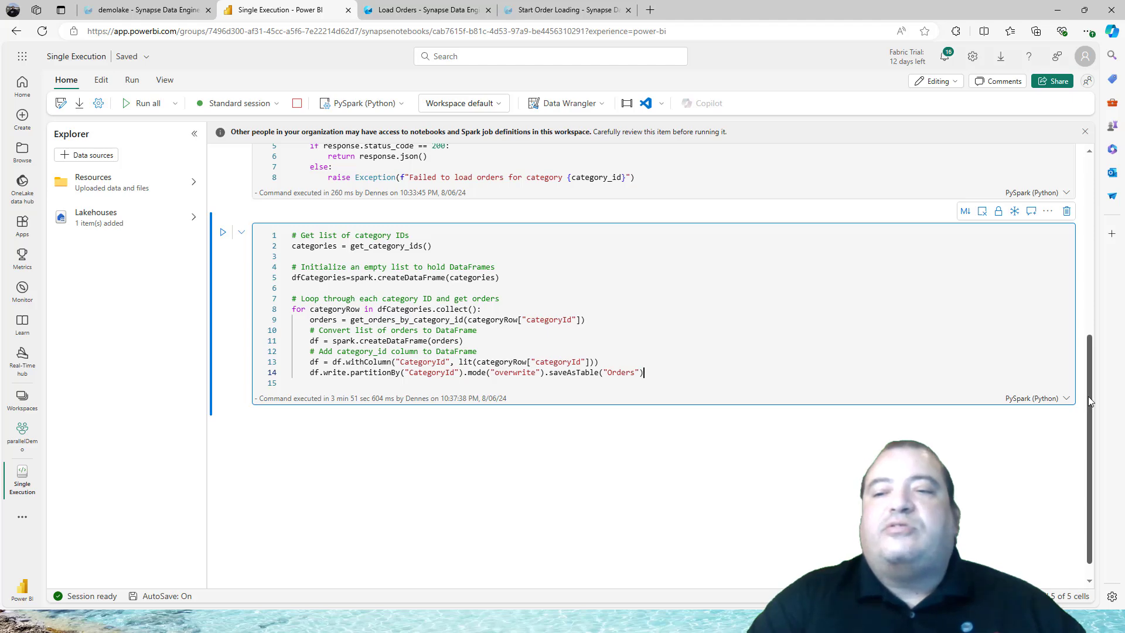
Run all cells from the first import cell and confirm the loop cell's 20 succeeded Spark jobs.
{"action": "left_click_drag", "start_coordinate": [1088, 397], "coordinate": [1099, 173]}
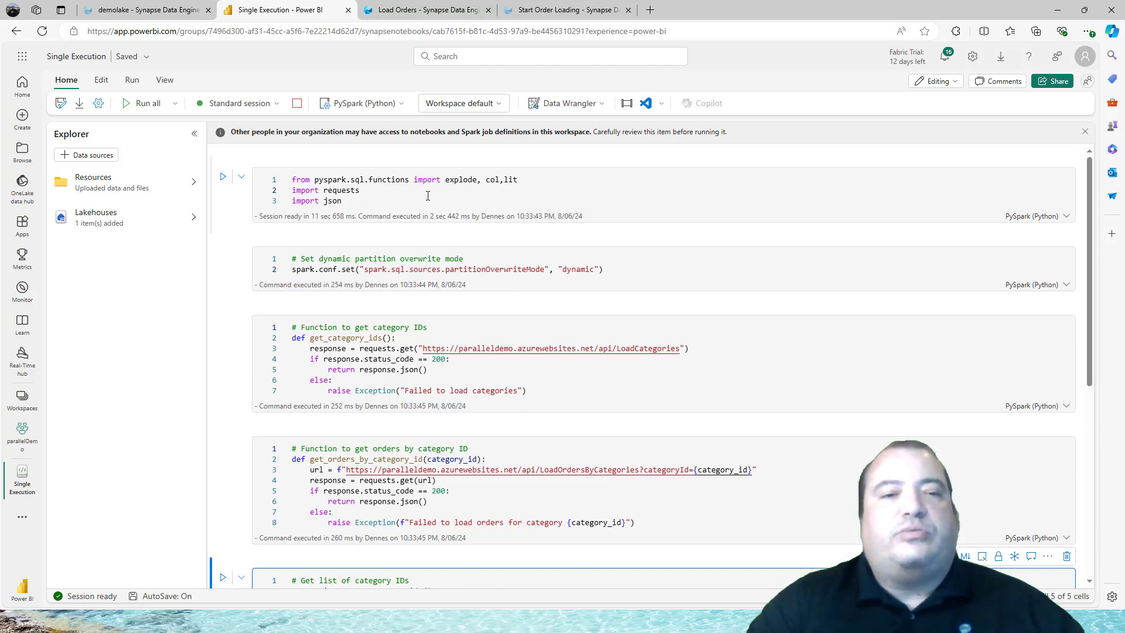
{"action": "left_click", "coordinate": [428, 195]}
{"action": "left_click", "coordinate": [146, 103]}
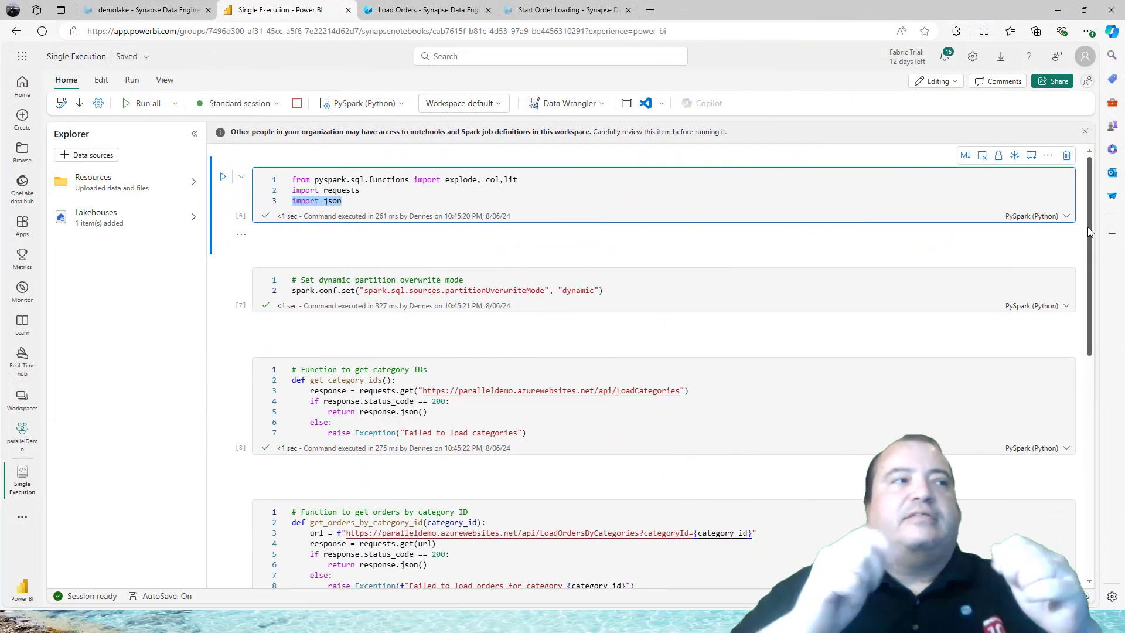
{"action": "left_click_drag", "start_coordinate": [1087, 227], "coordinate": [1100, 415]}
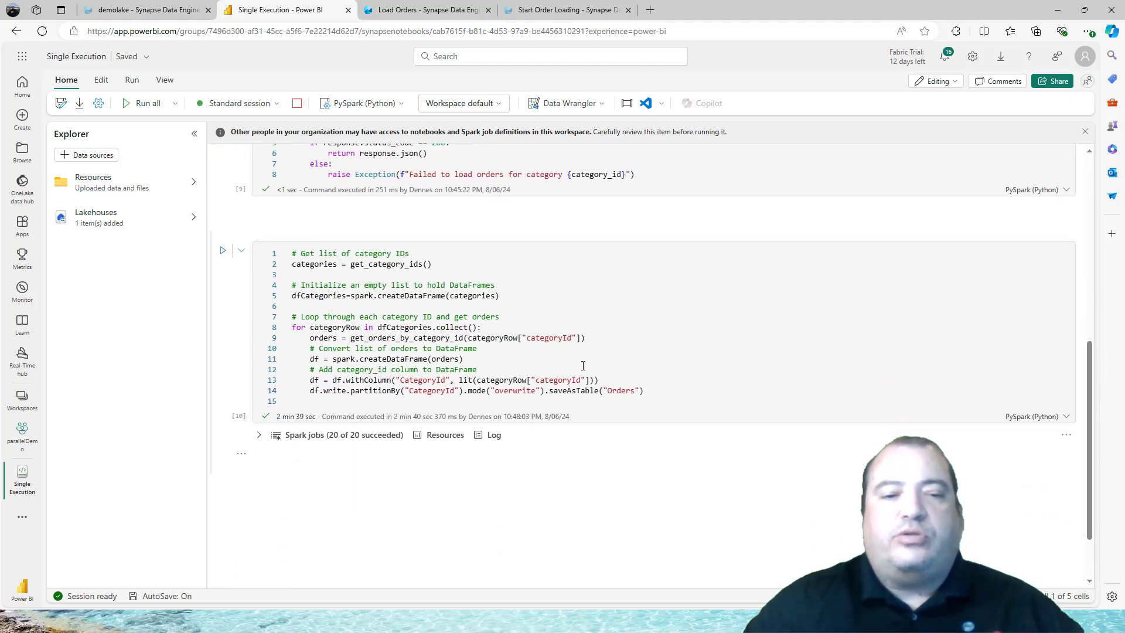
{"action": "left_click", "coordinate": [311, 414]}
{"action": "left_click", "coordinate": [304, 417]}
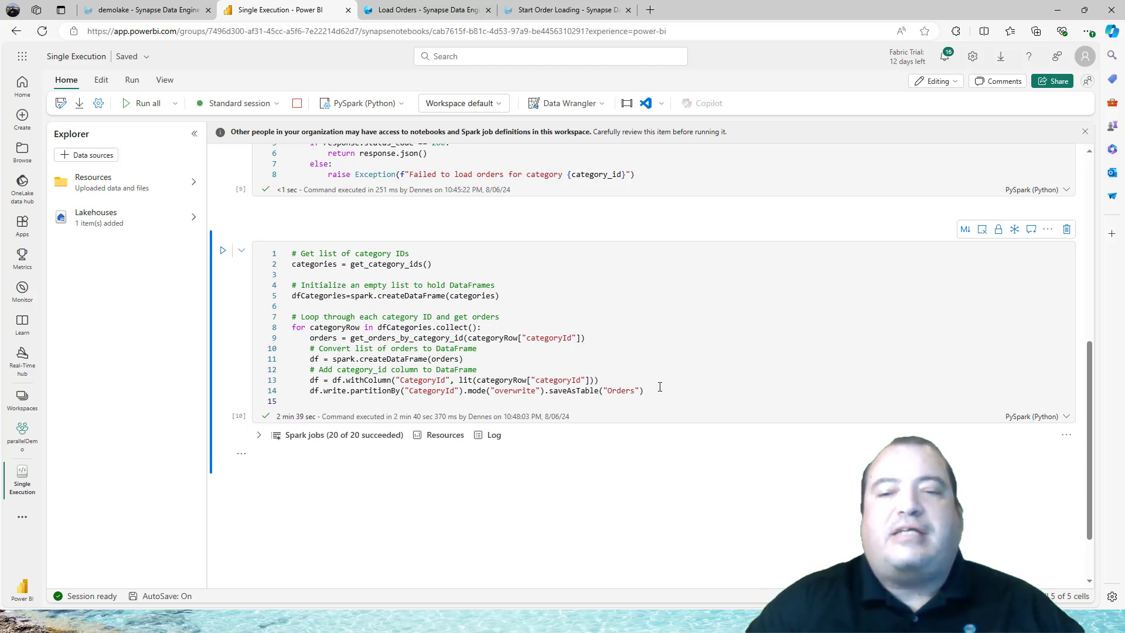
Review the loop body's get_orders_by_category_id fetch and conversion, then go to Load Orders.
{"action": "mouse_move", "coordinate": [1090, 440]}
{"action": "left_mouse_down"}
{"action": "mouse_move", "coordinate": [1079, 220]}
{"action": "mouse_move", "coordinate": [1083, 416]}
{"action": "left_mouse_up"}
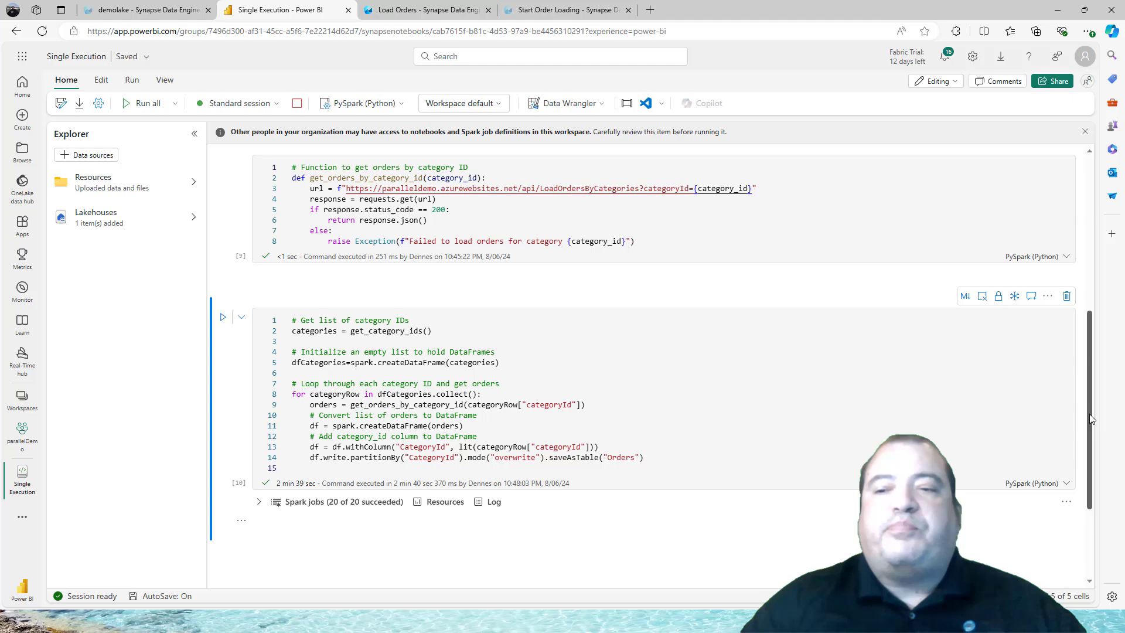
{"action": "left_click_drag", "start_coordinate": [1089, 414], "coordinate": [1087, 252]}
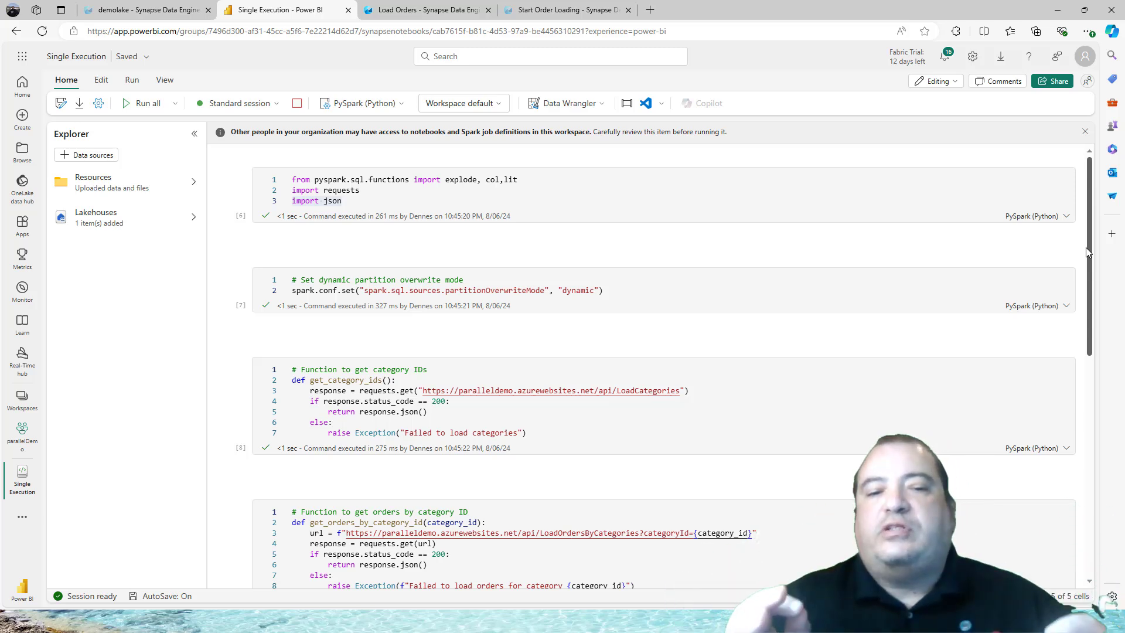
{"action": "left_click_drag", "start_coordinate": [1088, 249], "coordinate": [1089, 414]}
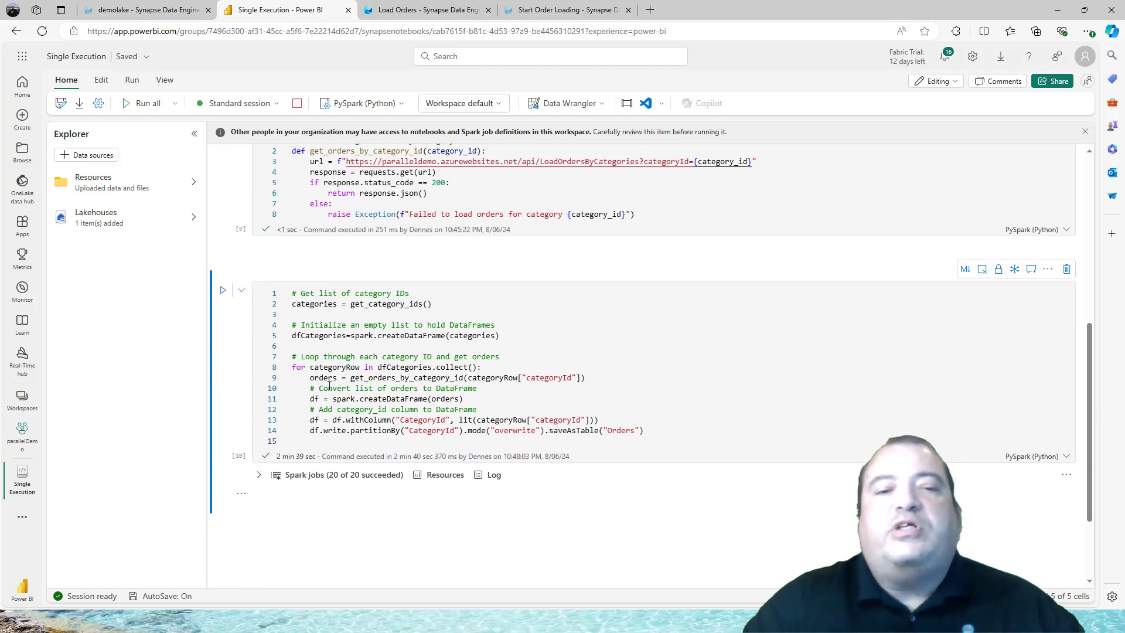
{"action": "mouse_move", "coordinate": [306, 380]}
{"action": "left_mouse_down"}
{"action": "mouse_move", "coordinate": [478, 389]}
{"action": "mouse_move", "coordinate": [637, 432]}
{"action": "left_mouse_up"}
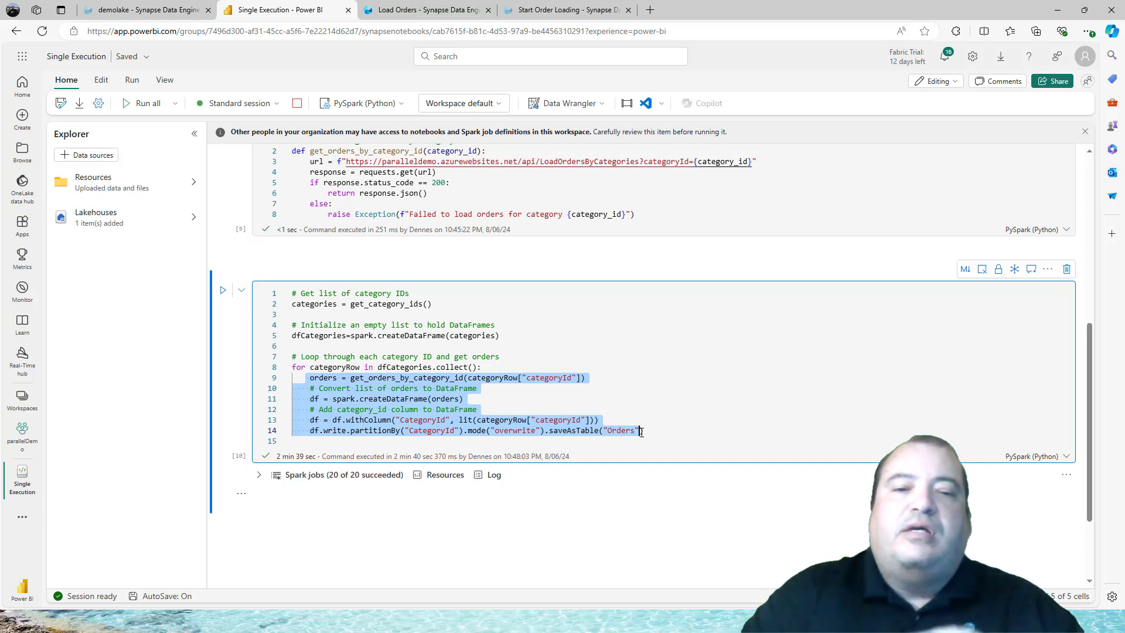
{"action": "double_click", "coordinate": [466, 381]}
{"action": "mouse_move", "coordinate": [351, 379]}
{"action": "left_mouse_down"}
{"action": "mouse_move", "coordinate": [593, 383]}
{"action": "mouse_move", "coordinate": [586, 378]}
{"action": "left_mouse_up"}
{"action": "left_click", "coordinate": [653, 432]}
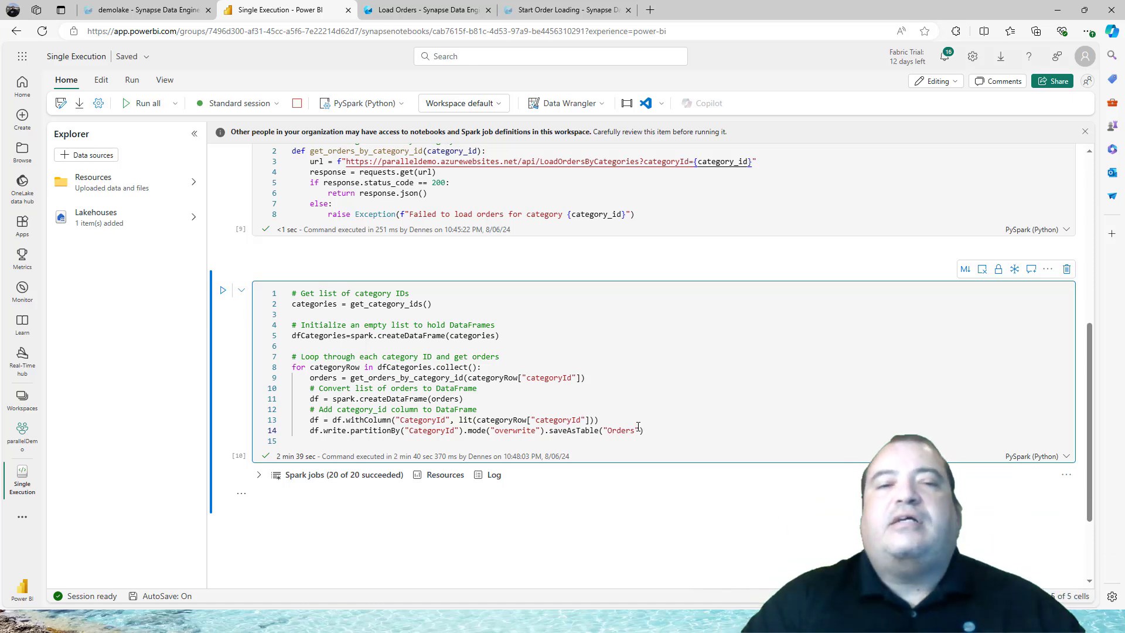
{"action": "left_click", "coordinate": [430, 12]}
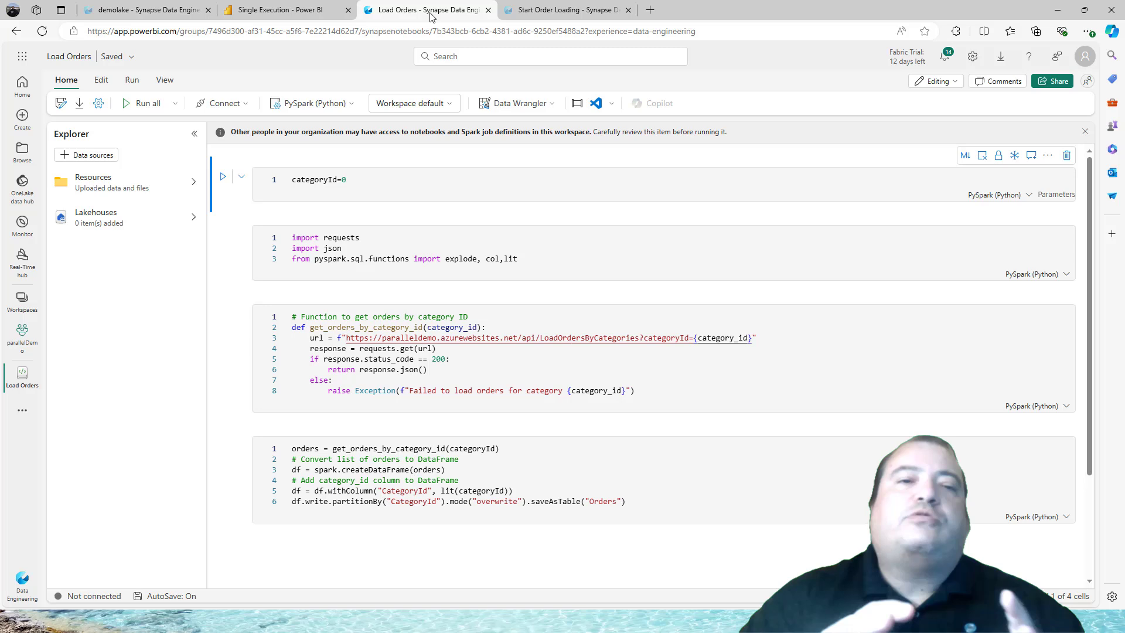
{"action": "left_click", "coordinate": [395, 188]}
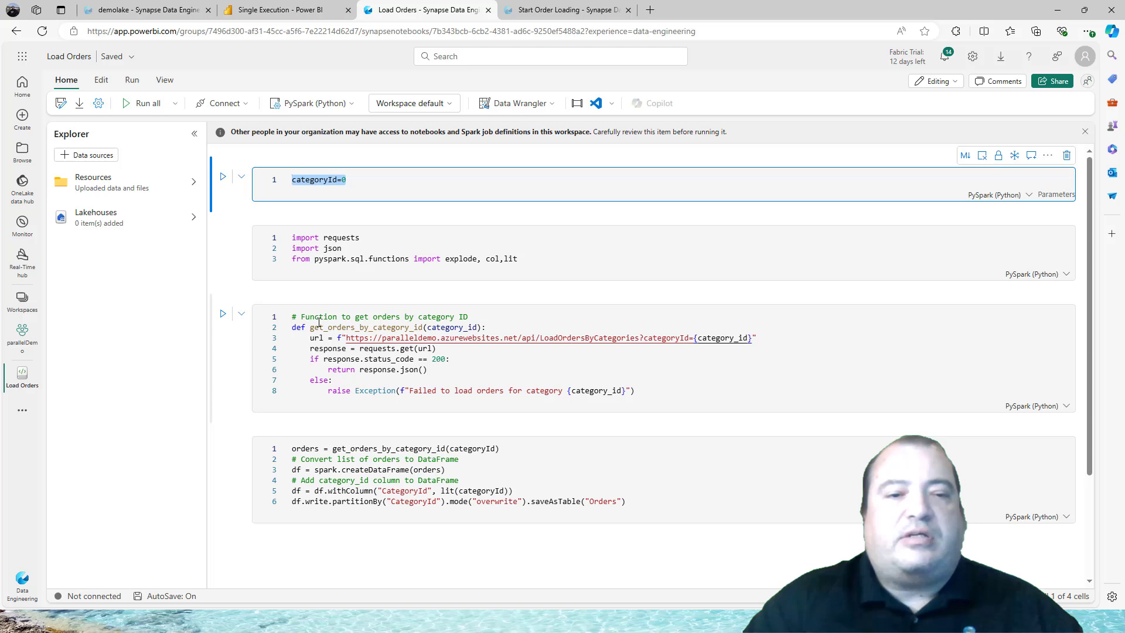
{"action": "left_click_drag", "start_coordinate": [294, 319], "coordinate": [659, 389]}
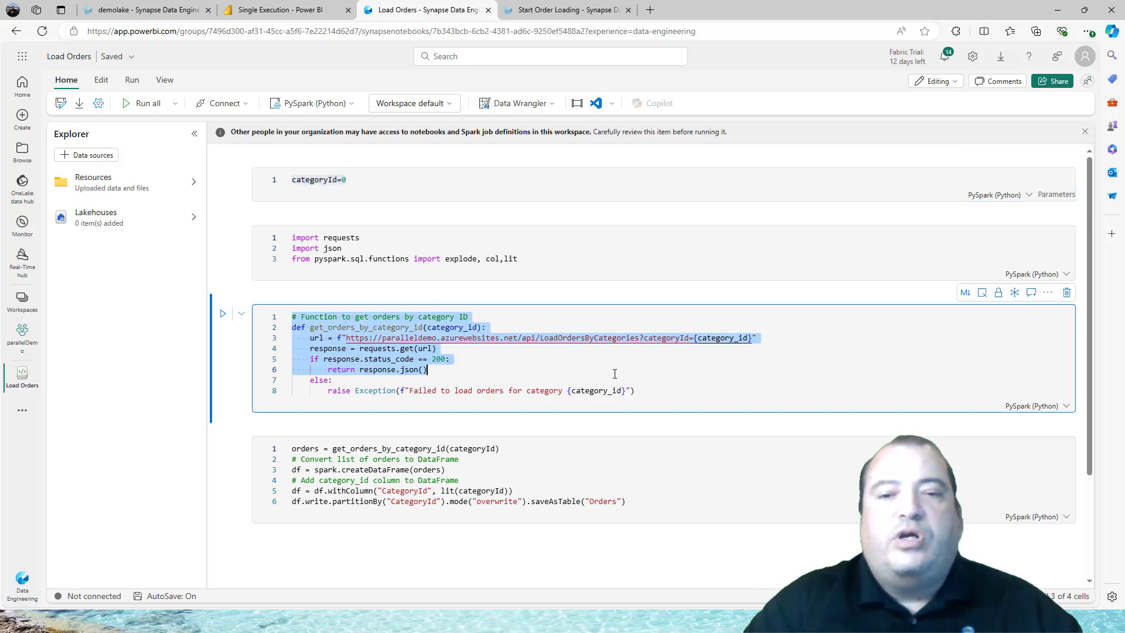
{"action": "left_click", "coordinate": [660, 389]}
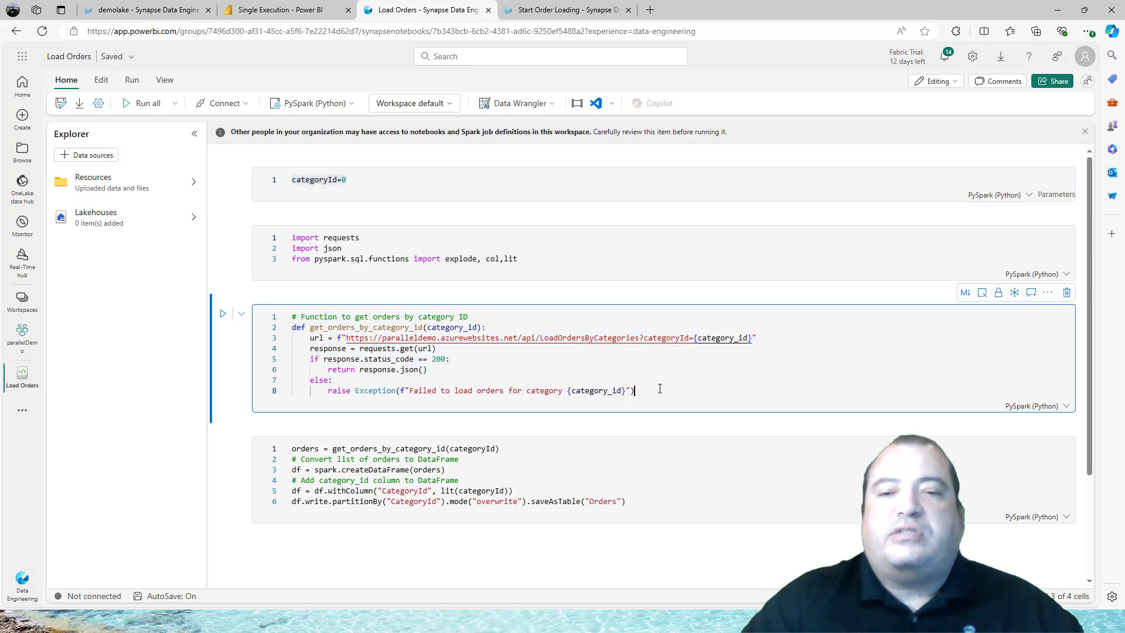
{"action": "left_click", "coordinate": [721, 339]}
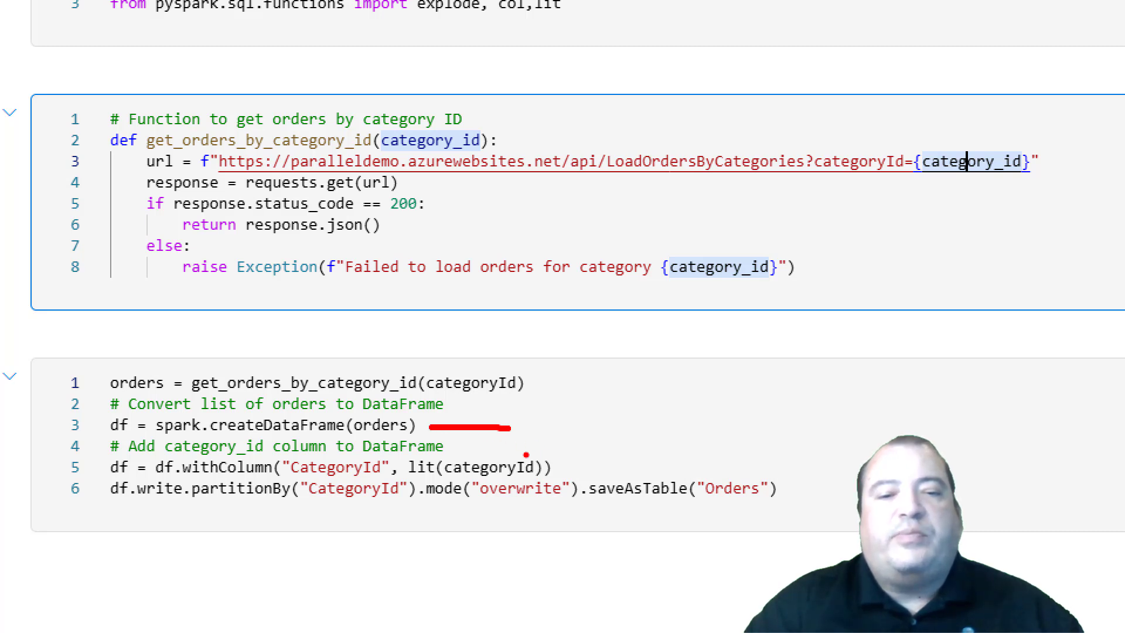
{"action": "left_click_drag", "start_coordinate": [538, 451], "coordinate": [750, 448]}
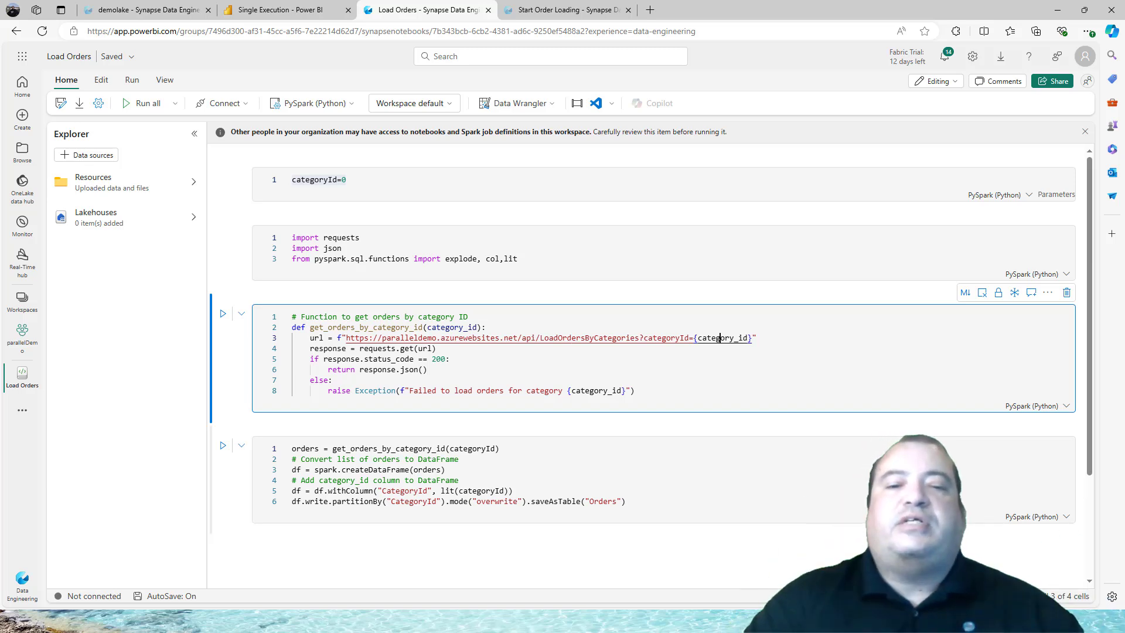
Open Start Order Loading, review the get_category_ids function, and scroll toward the DAG cell.
{"action": "left_click", "coordinate": [538, 18]}
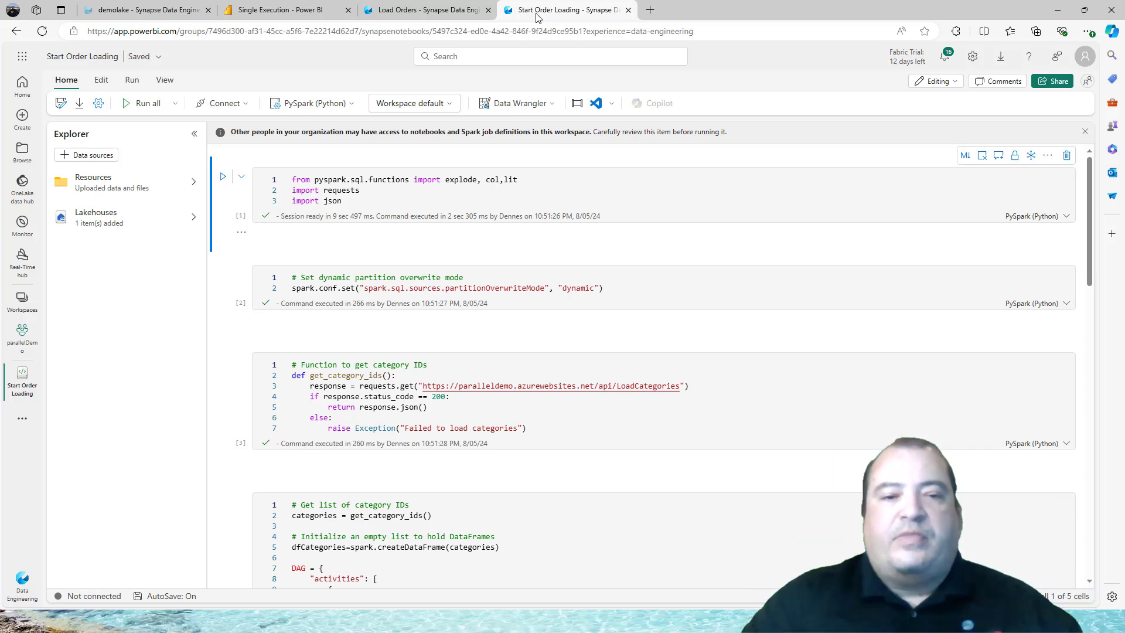
{"action": "mouse_move", "coordinate": [293, 373]}
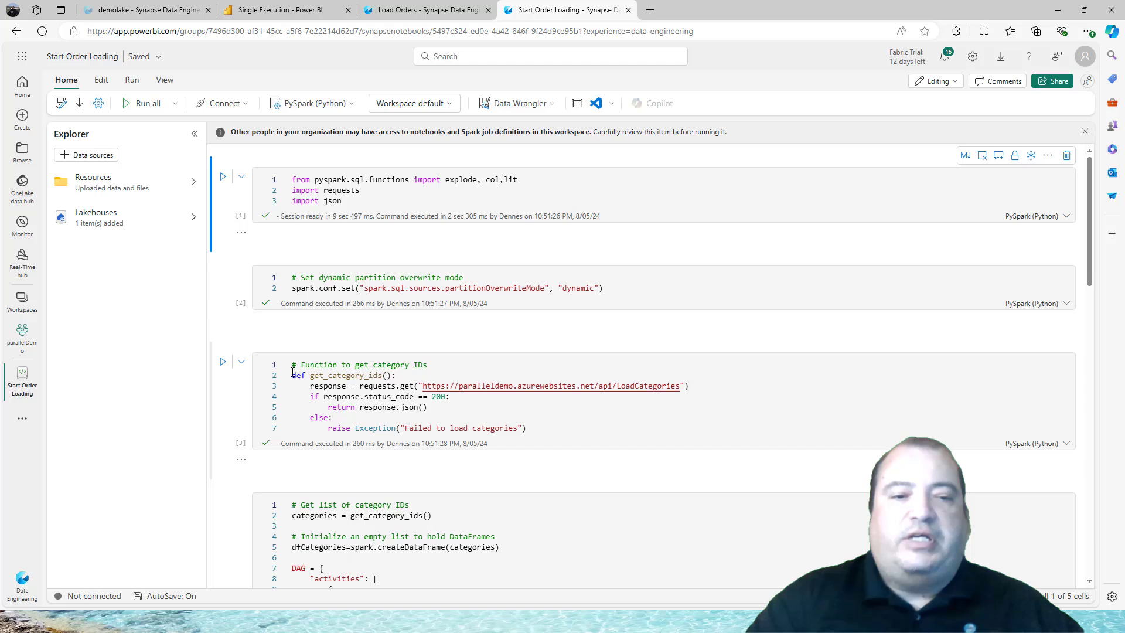
{"action": "left_click_drag", "start_coordinate": [295, 364], "coordinate": [529, 429]}
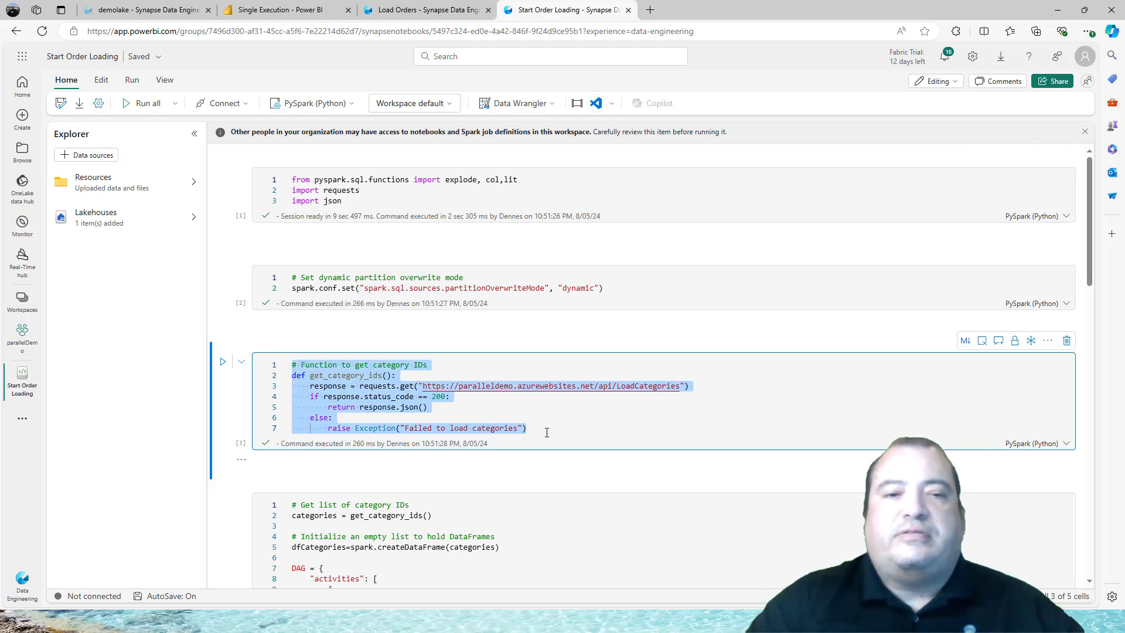
{"action": "left_click", "coordinate": [546, 432]}
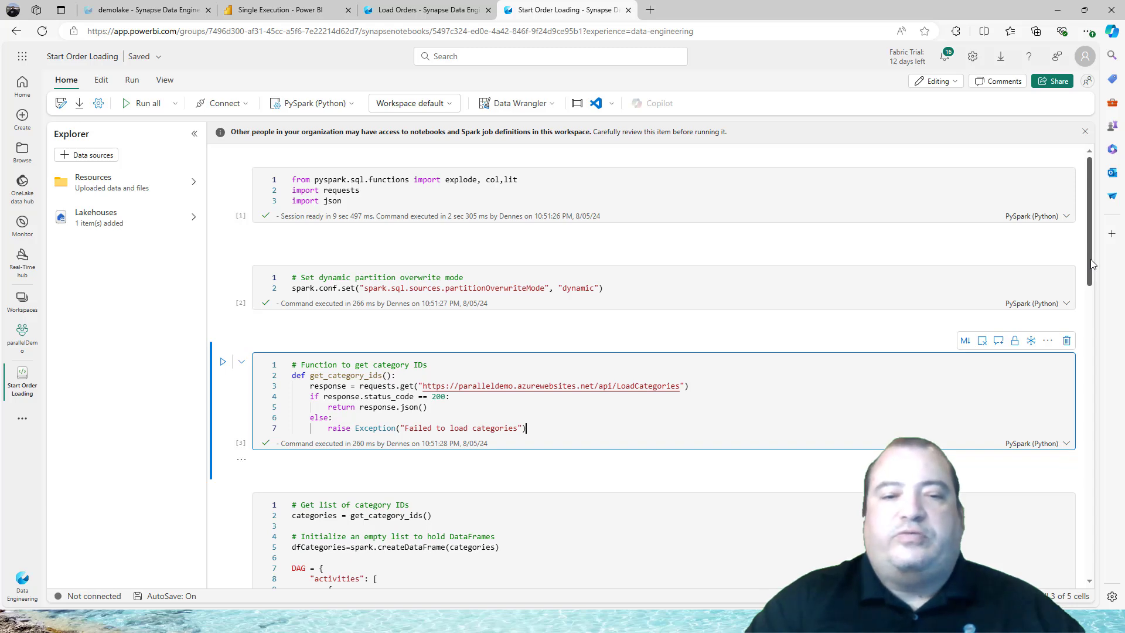
{"action": "left_click_drag", "start_coordinate": [1091, 259], "coordinate": [1095, 337]}
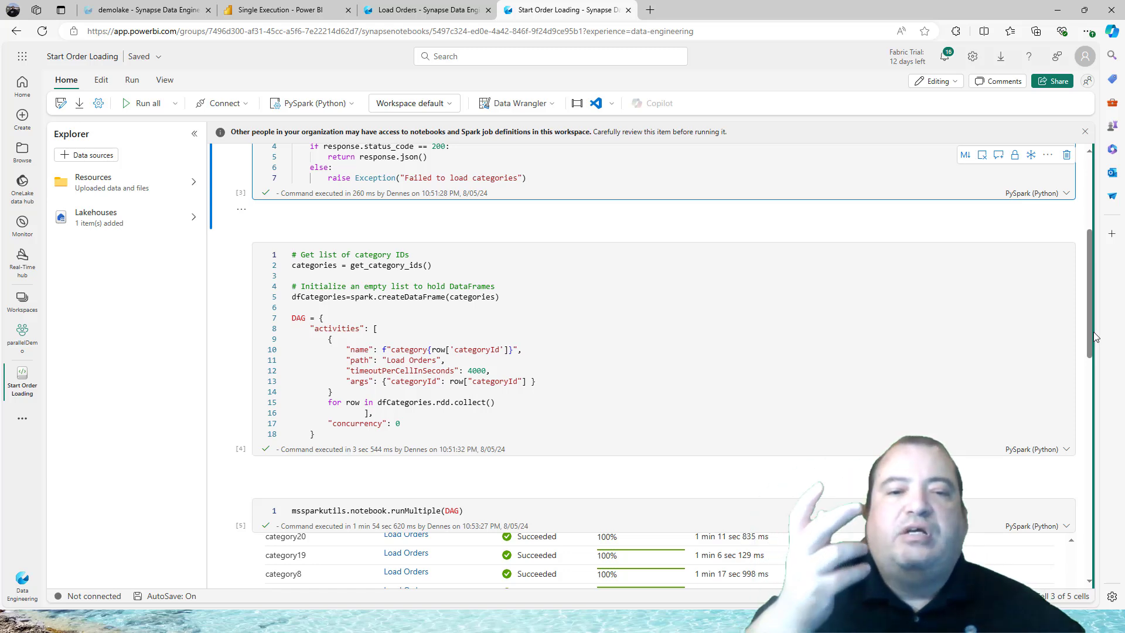
{"action": "mouse_move", "coordinate": [786, 342]}
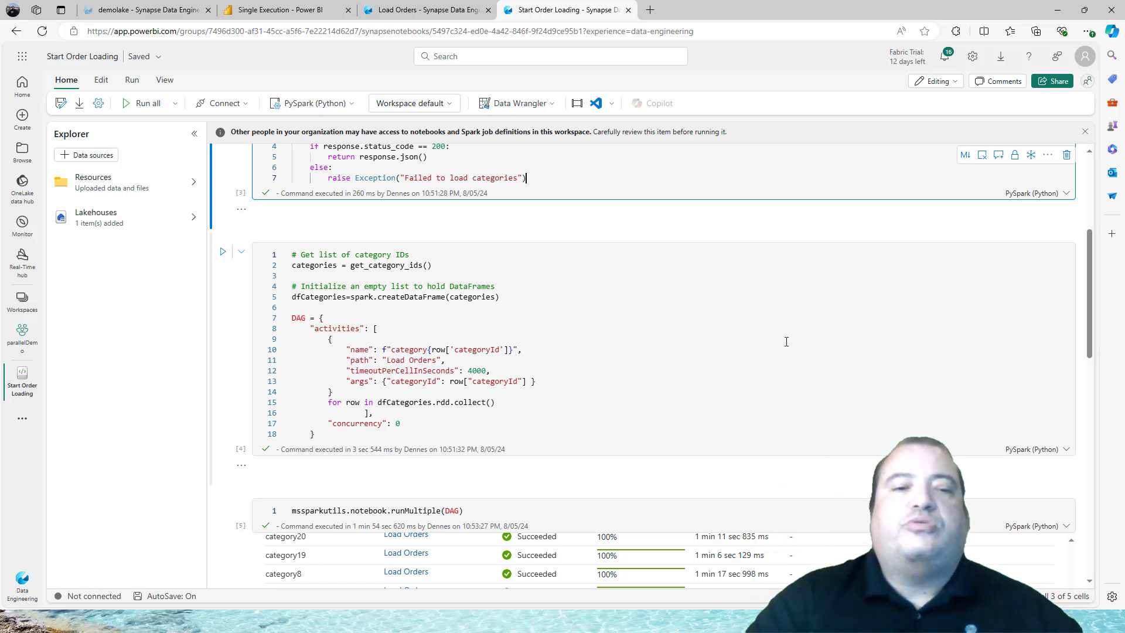
Walk through the DAG definition: category ID fetch, categories DataFrame, and the loop over category rows.
{"action": "left_click", "coordinate": [306, 319]}
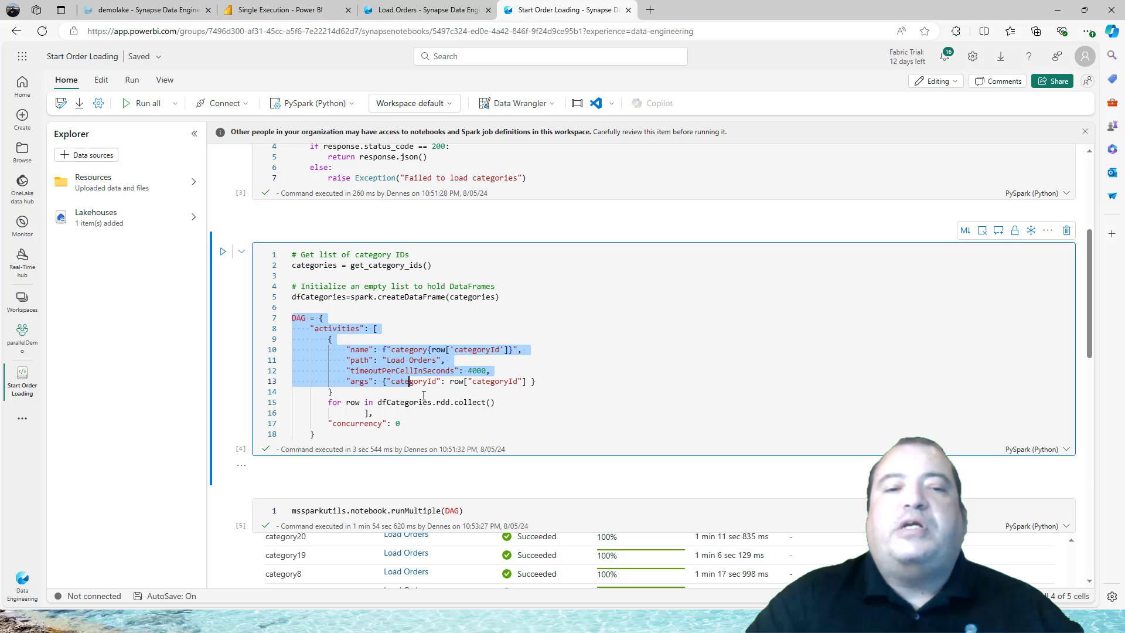
{"action": "left_click_drag", "start_coordinate": [331, 323], "coordinate": [465, 433]}
{"action": "left_click", "coordinate": [467, 433]}
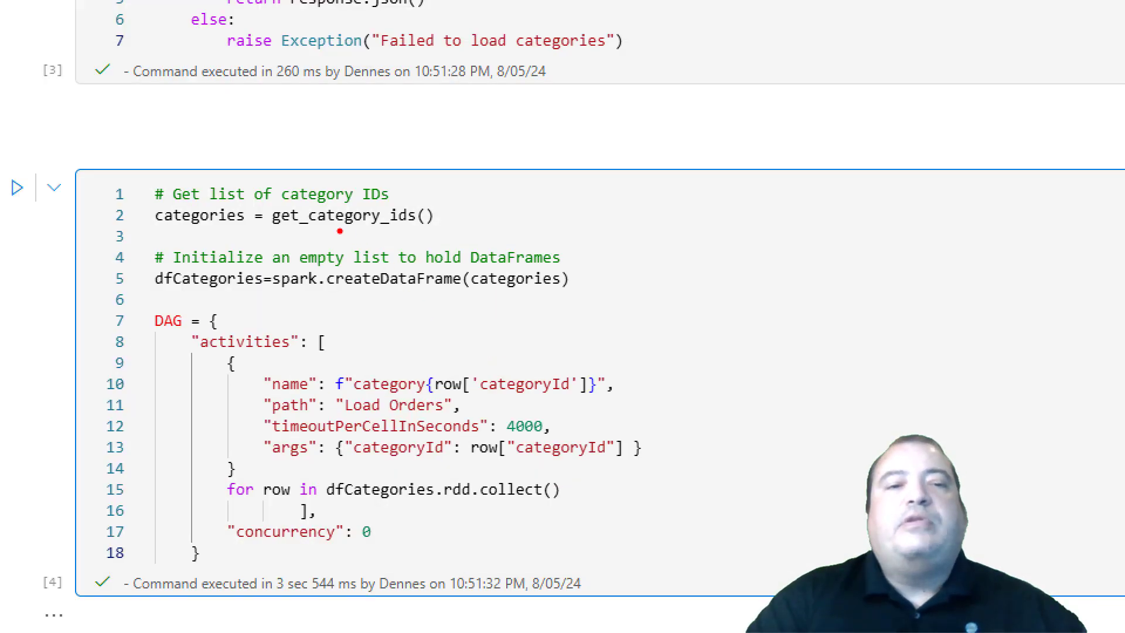
{"action": "left_click_drag", "start_coordinate": [269, 233], "coordinate": [473, 249]}
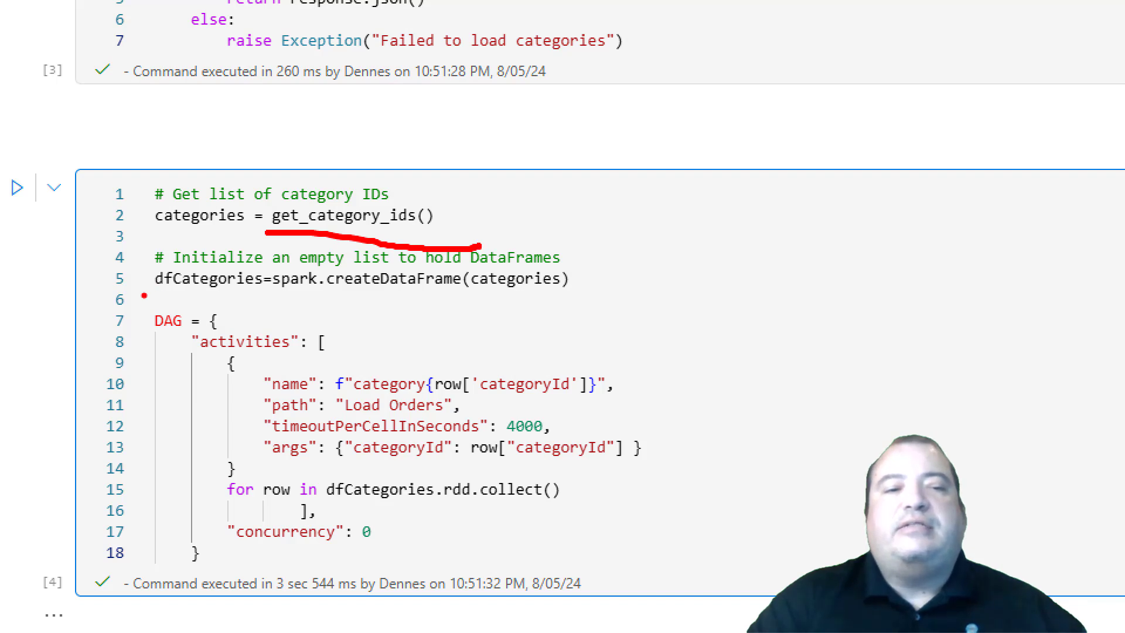
{"action": "left_click_drag", "start_coordinate": [144, 295], "coordinate": [598, 283]}
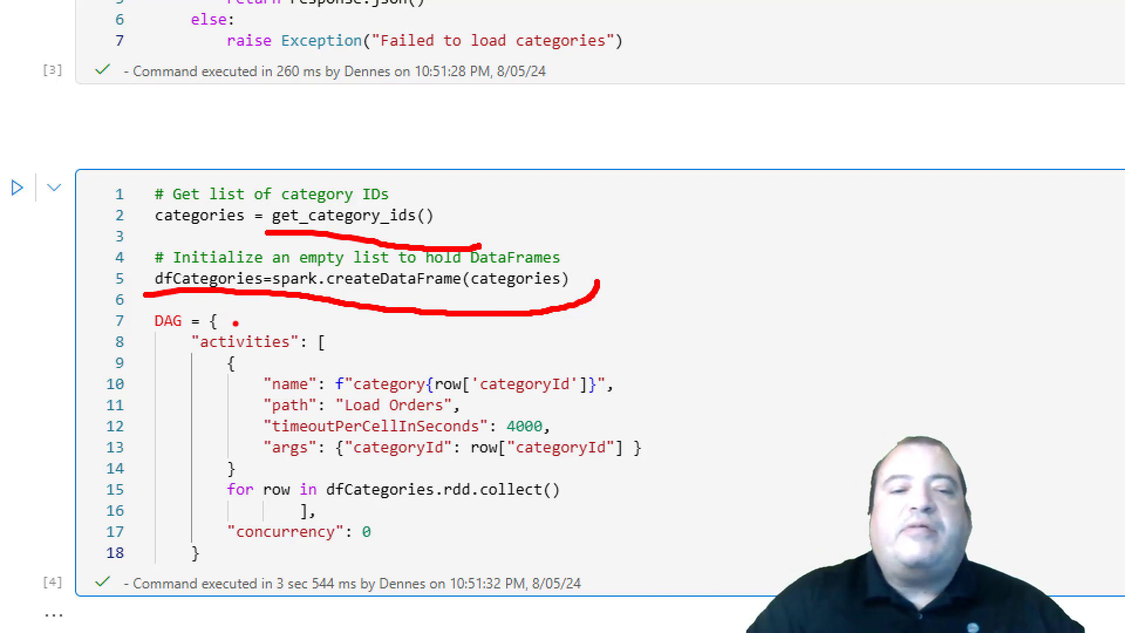
{"action": "left_click_drag", "start_coordinate": [236, 507], "coordinate": [577, 506]}
{"action": "left_click_drag", "start_coordinate": [532, 464], "coordinate": [289, 474]}
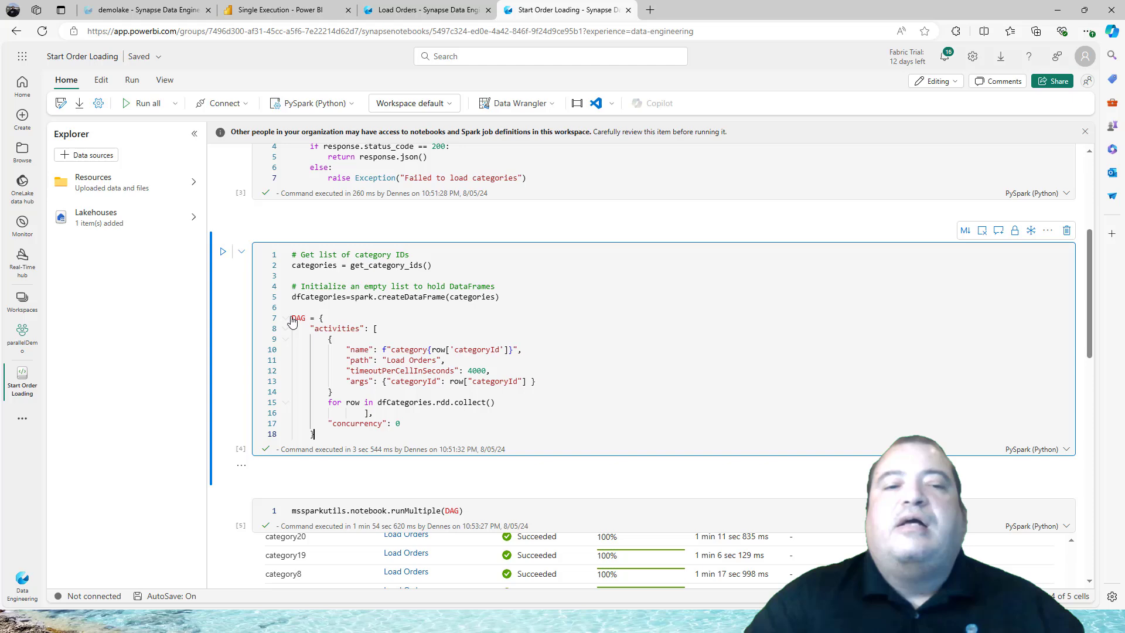
{"action": "left_click_drag", "start_coordinate": [295, 317], "coordinate": [314, 435]}
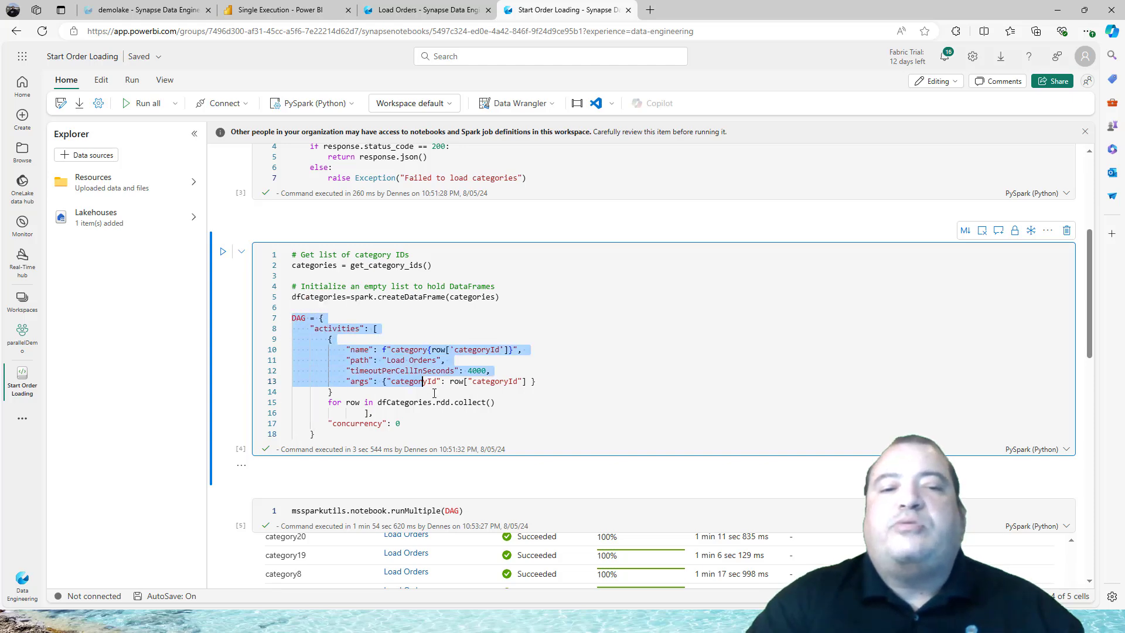
{"action": "left_click_drag", "start_coordinate": [463, 510], "coordinate": [332, 511]}
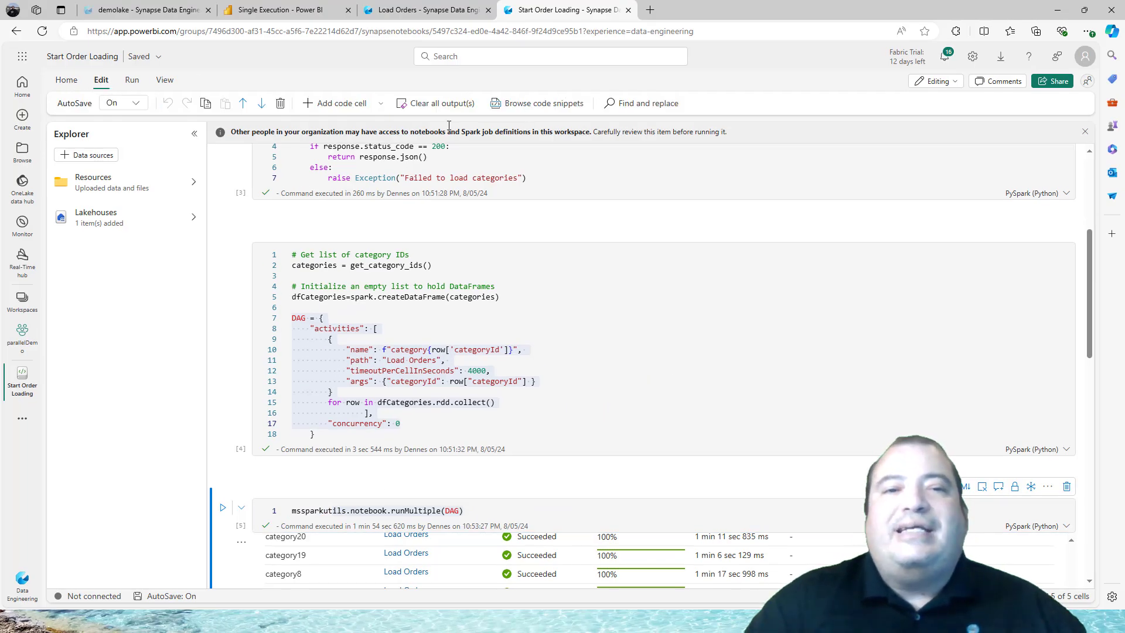
Clear all cell outputs, then Run all Start Order Loading cells from the top.
{"action": "left_click", "coordinate": [440, 103]}
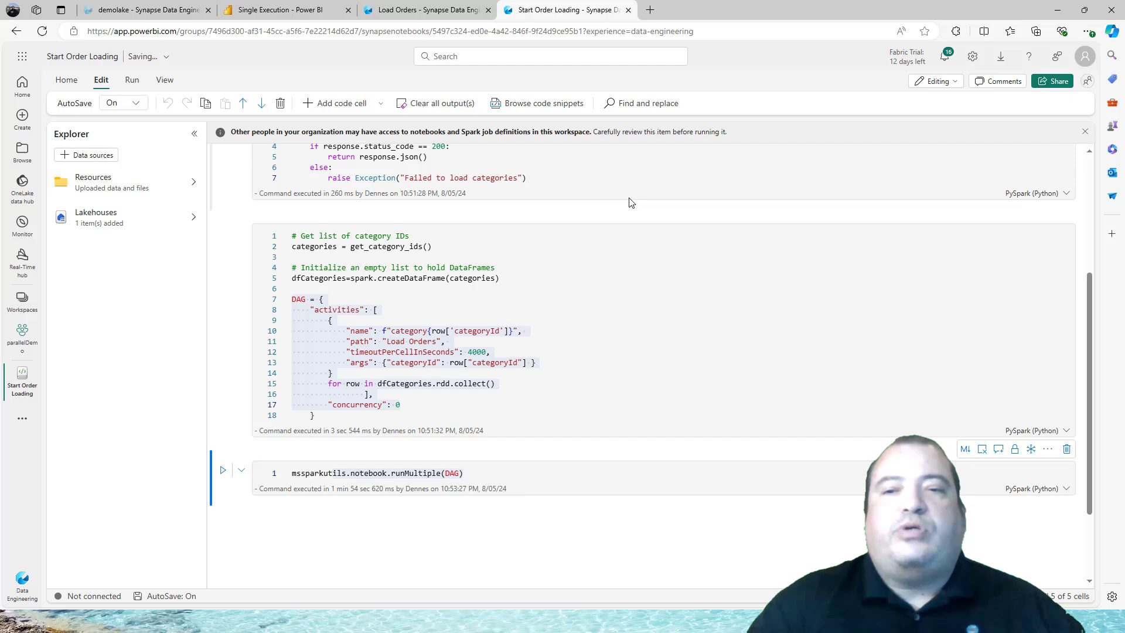
{"action": "left_click", "coordinate": [74, 85]}
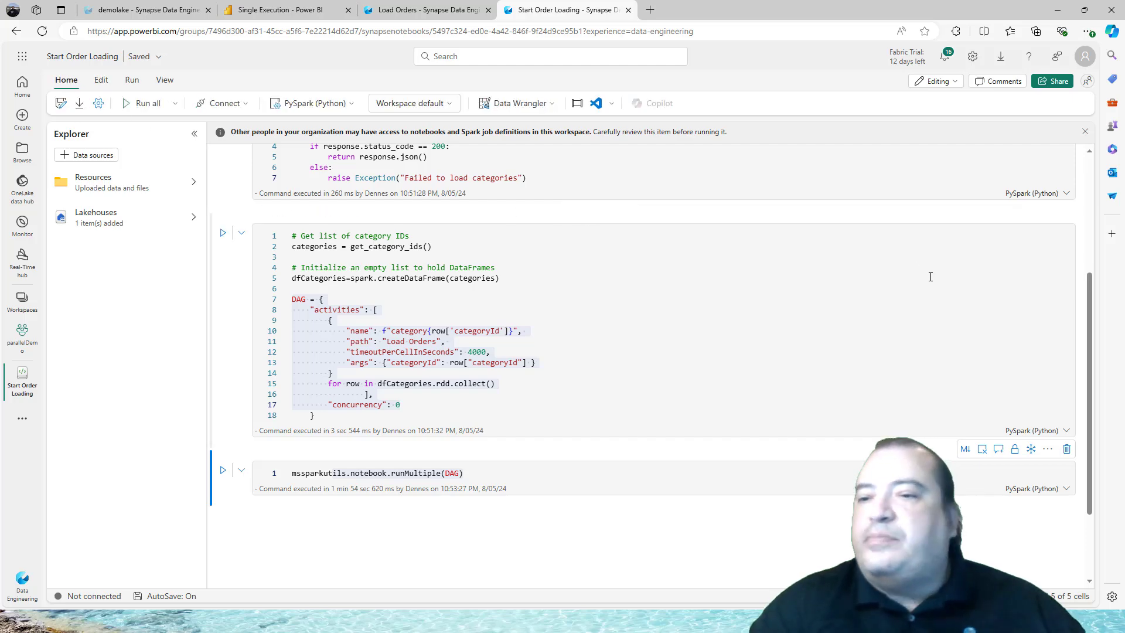
{"action": "scroll", "coordinate": [1091, 302], "scroll_direction": "up", "scroll_amount": 5}
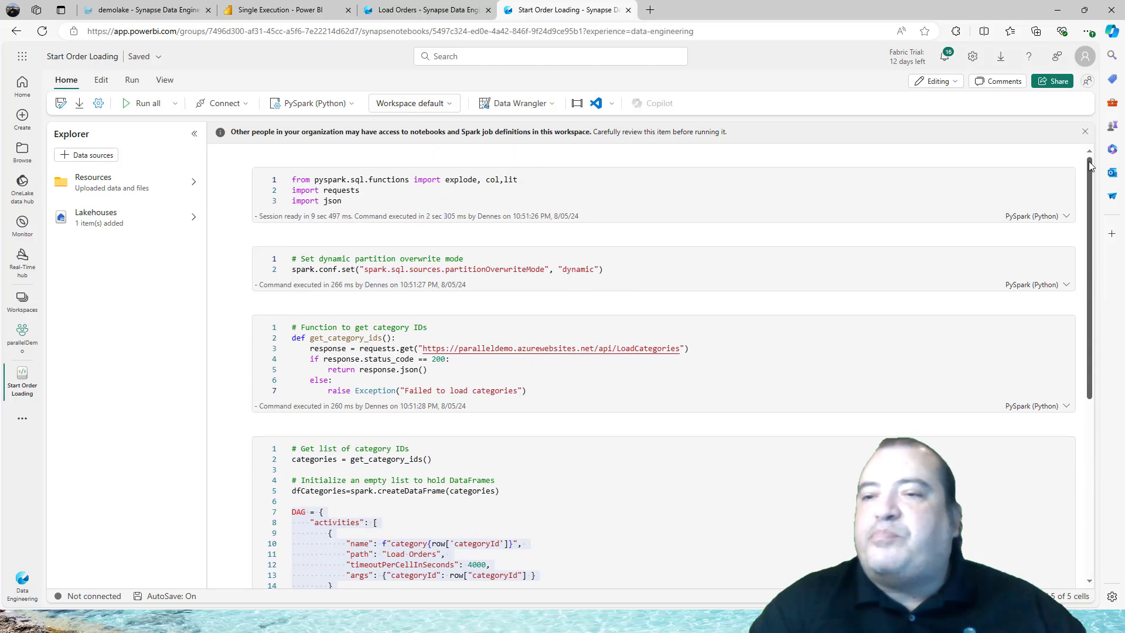
{"action": "left_click", "coordinate": [145, 103]}
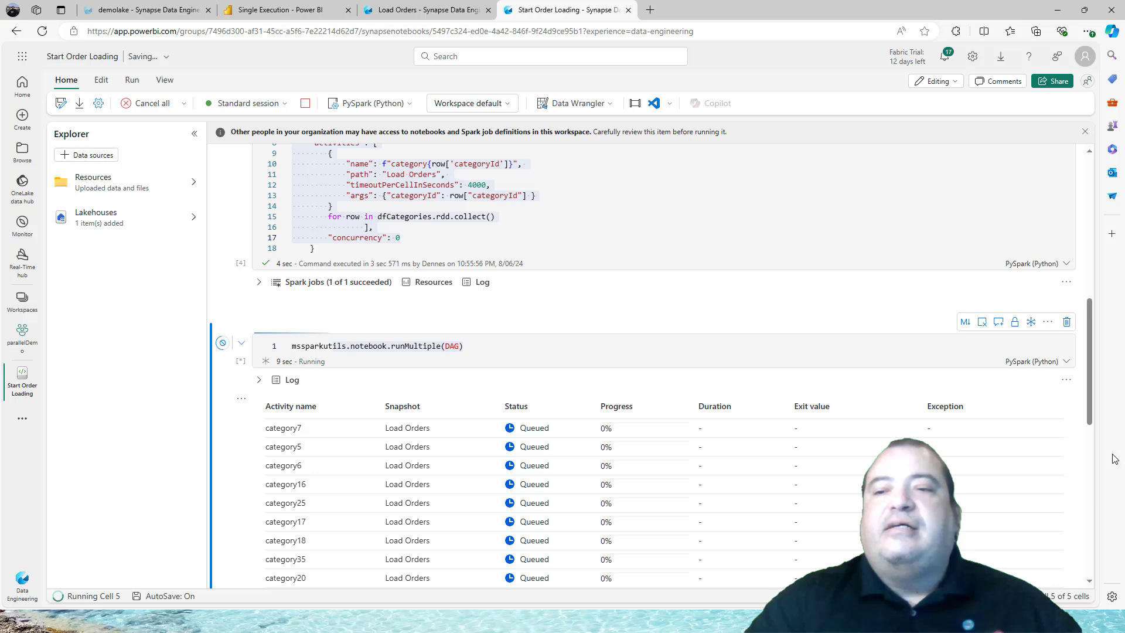
Follow the runMultiple output table until every category activity shows Succeeded at 100%.
{"action": "scroll", "coordinate": [1092, 463], "scroll_direction": "down", "scroll_amount": 3}
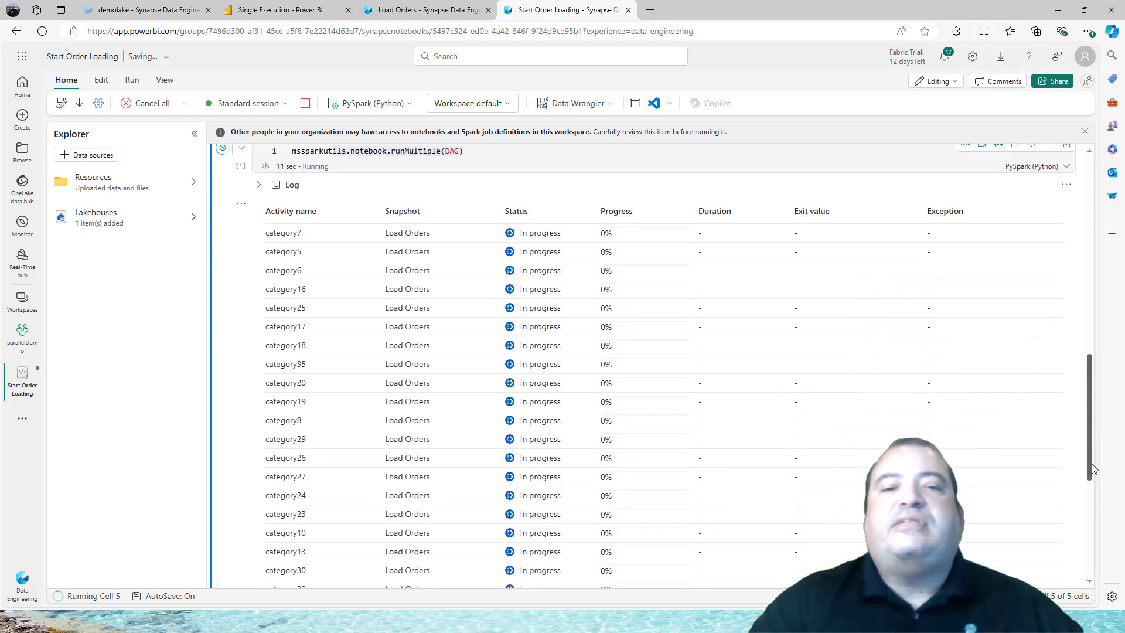
{"action": "mouse_move", "coordinate": [1092, 465]}
{"action": "left_mouse_down"}
{"action": "mouse_move", "coordinate": [1106, 515]}
{"action": "mouse_move", "coordinate": [1095, 471]}
{"action": "mouse_move", "coordinate": [1096, 484]}
{"action": "left_mouse_up"}
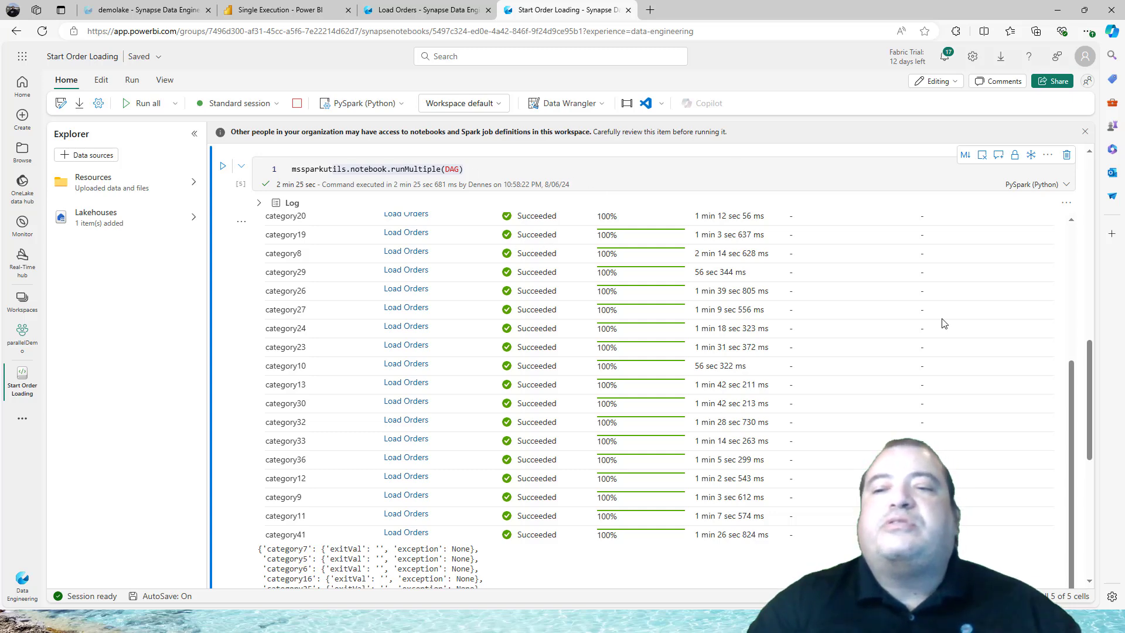
Scroll to the top of Start Order Loading and return to the Load Orders notebook.
{"action": "scroll", "coordinate": [1085, 392], "scroll_direction": "up", "scroll_amount": 15}
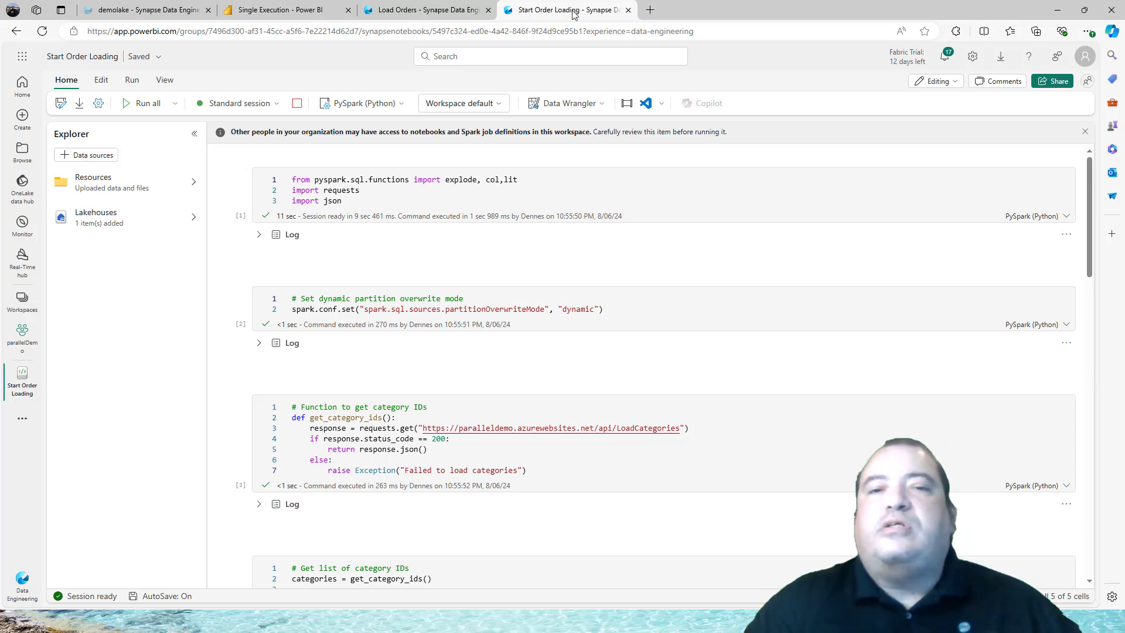
{"action": "left_click", "coordinate": [430, 11]}
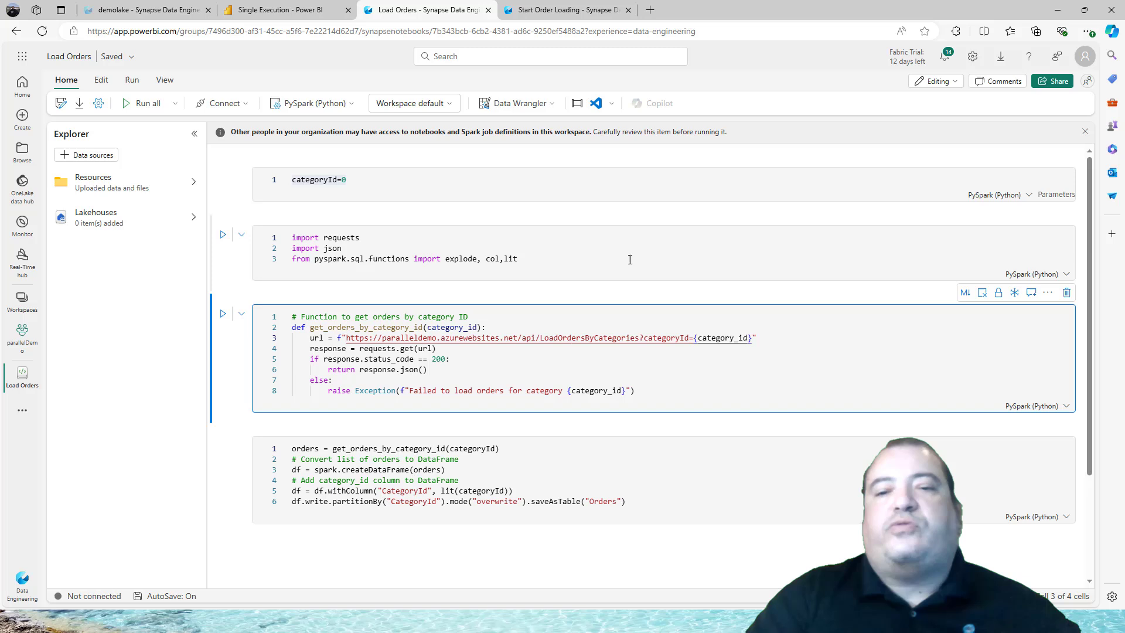
{"action": "left_click", "coordinate": [573, 355]}
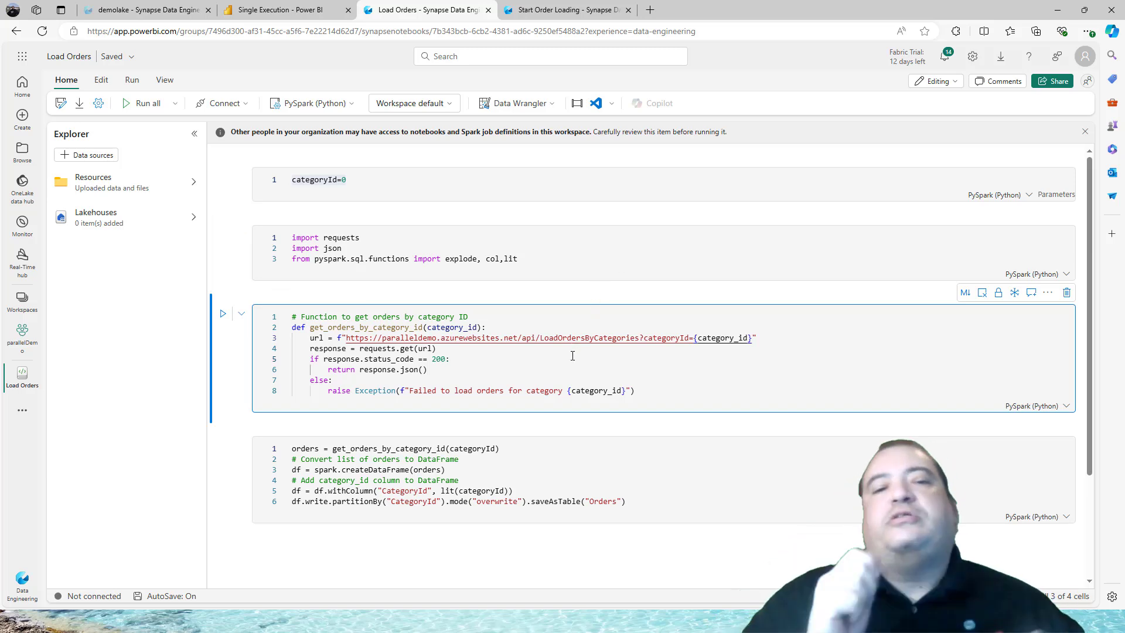